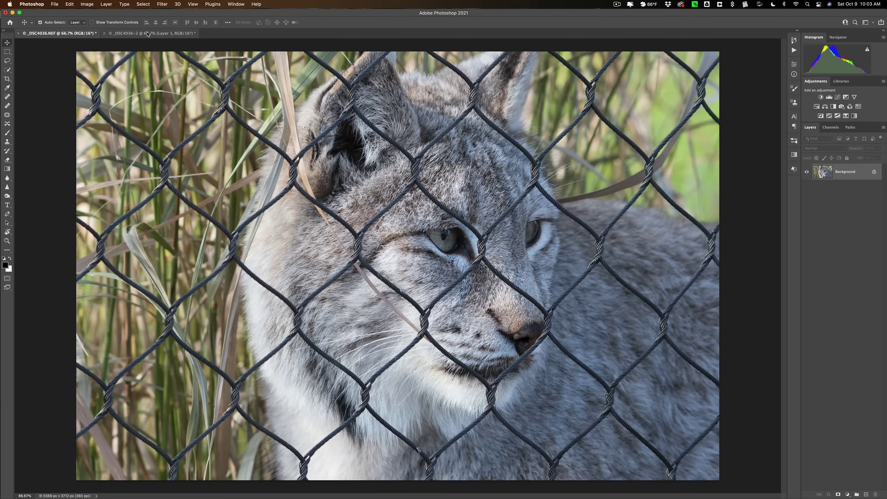
- Turn on Quick Mask mode and check the toolbar customization options without changing them
click(148, 34)
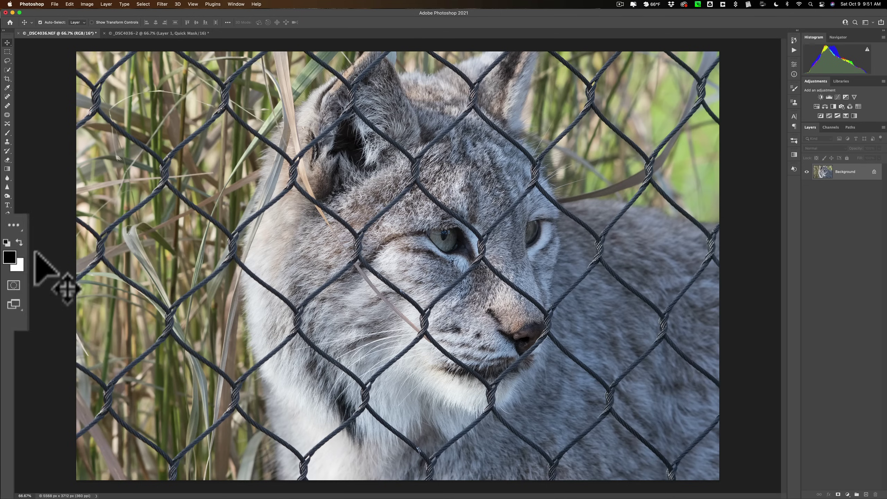
click(18, 289)
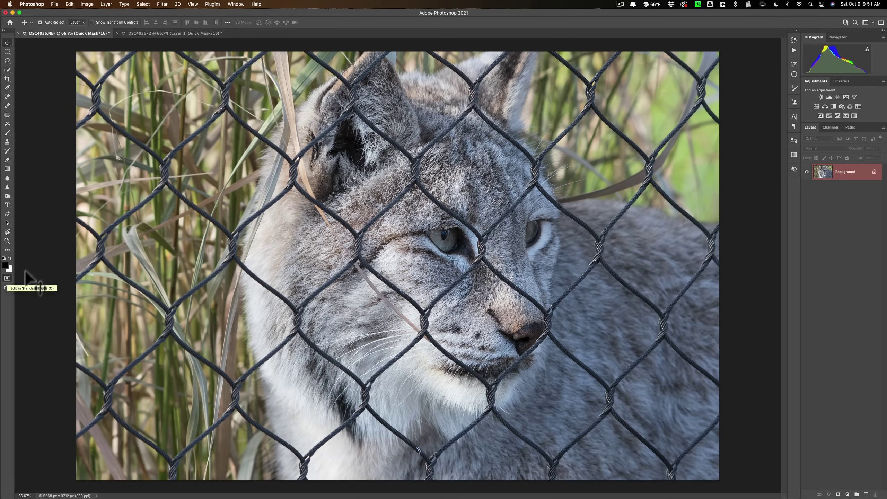
click(70, 4)
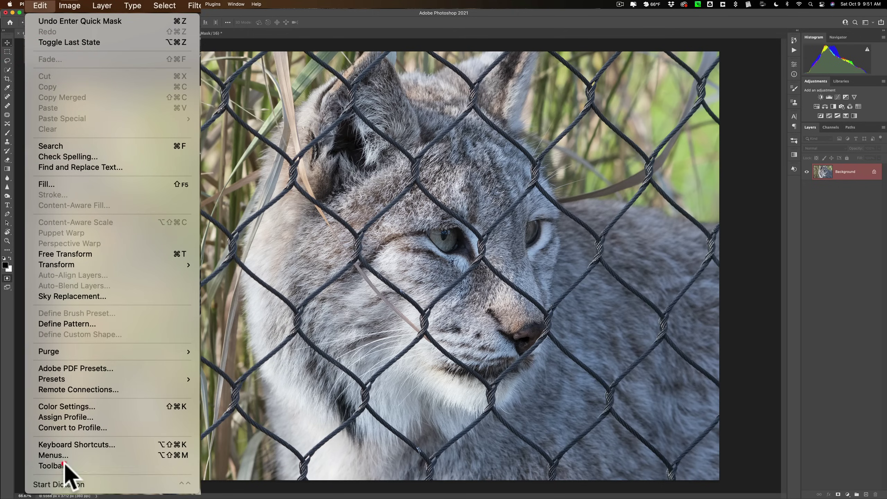
click(64, 465)
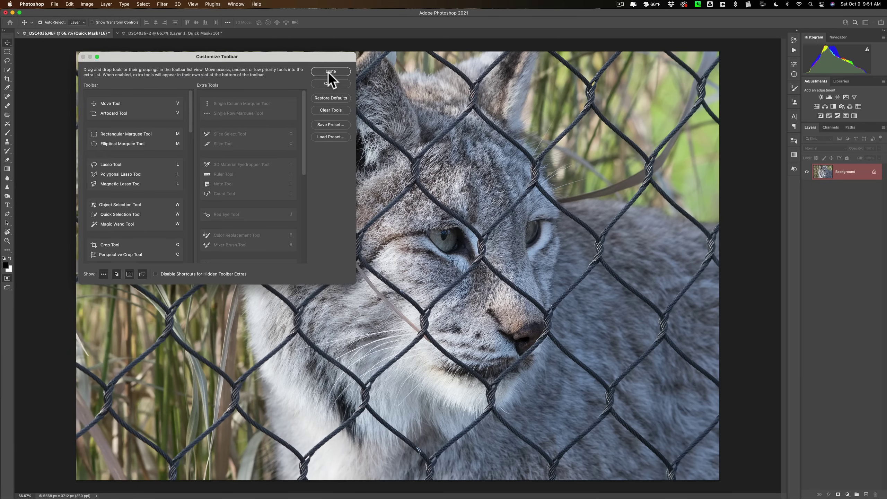
click(328, 72)
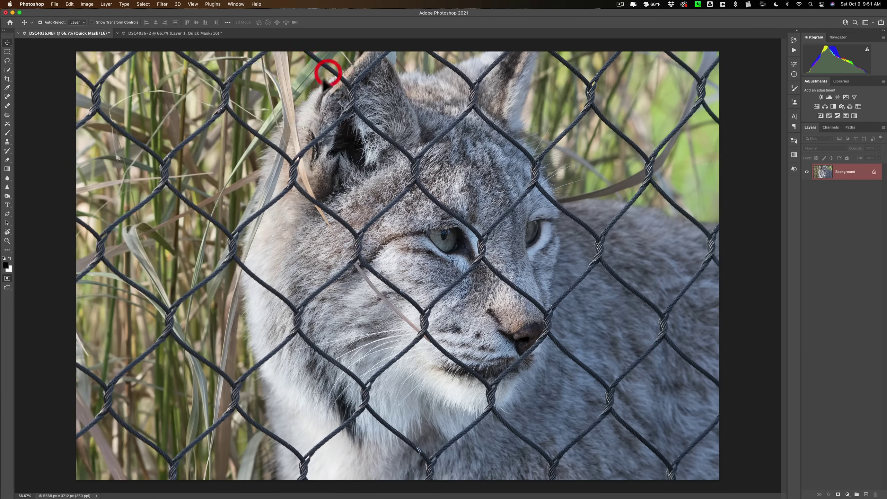
- Set the Quick Mask options so that the red color indicates Selected Areas
double_click(7, 279)
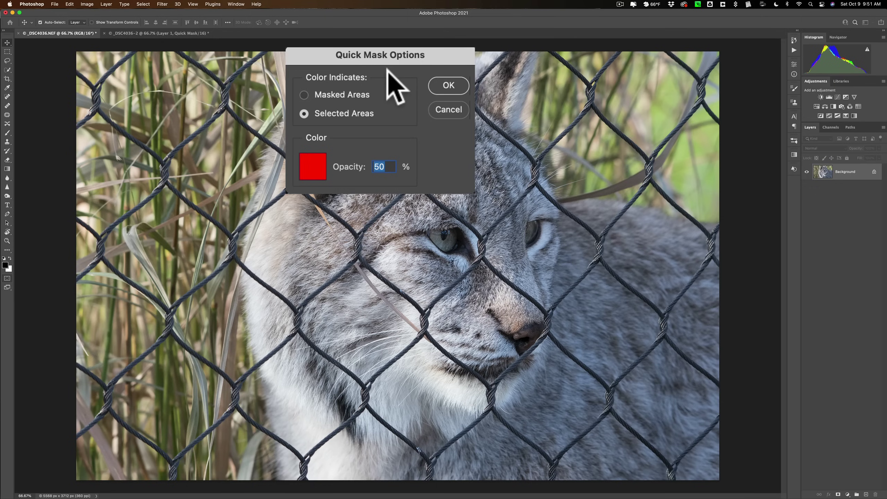
click(303, 94)
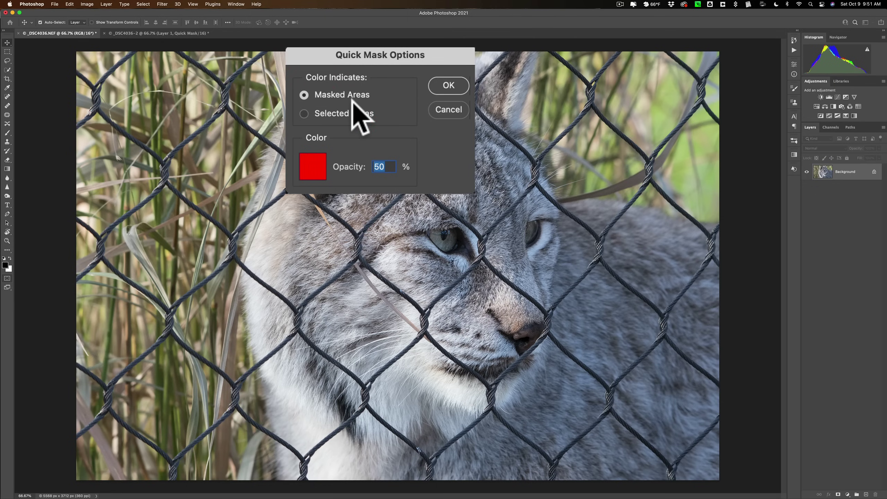
click(305, 113)
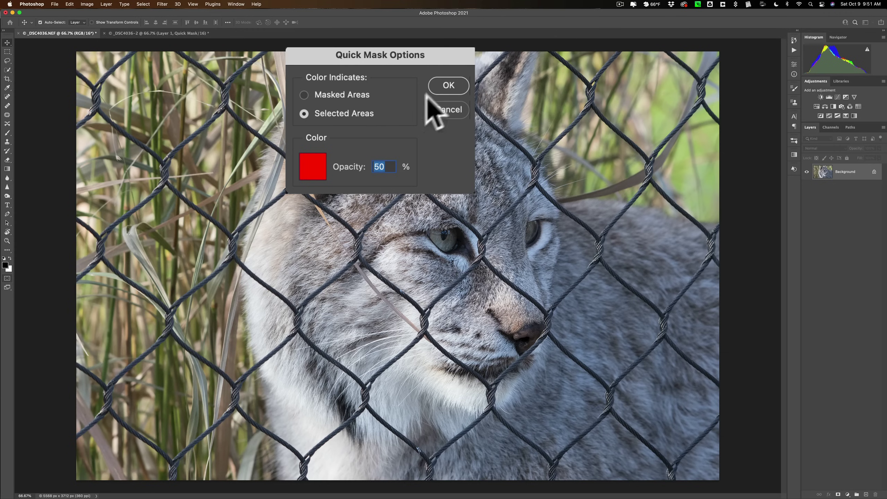
click(449, 89)
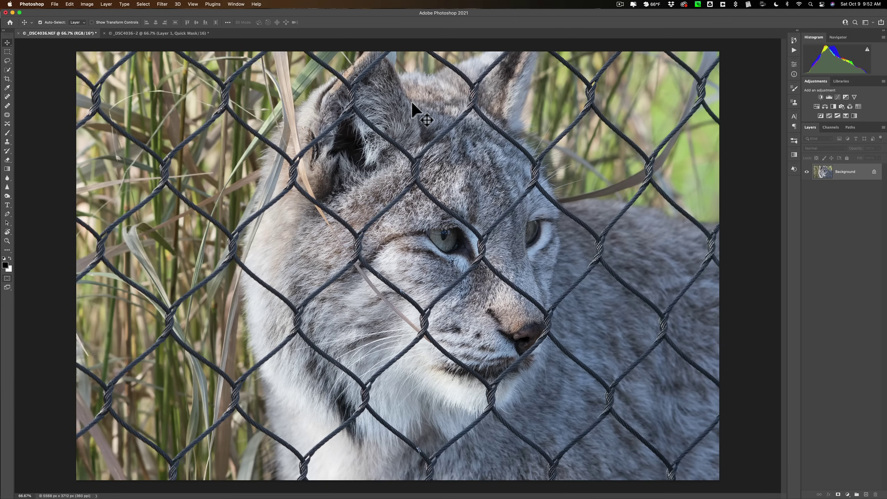
- Choose the Brush tool and reset the colors to default, with black as the foreground
key(b)
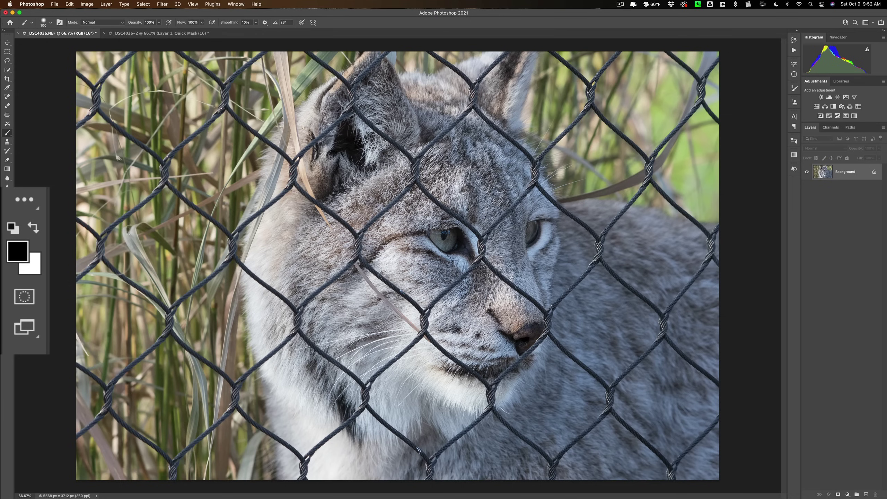
key(d)
key(x)
key(x)
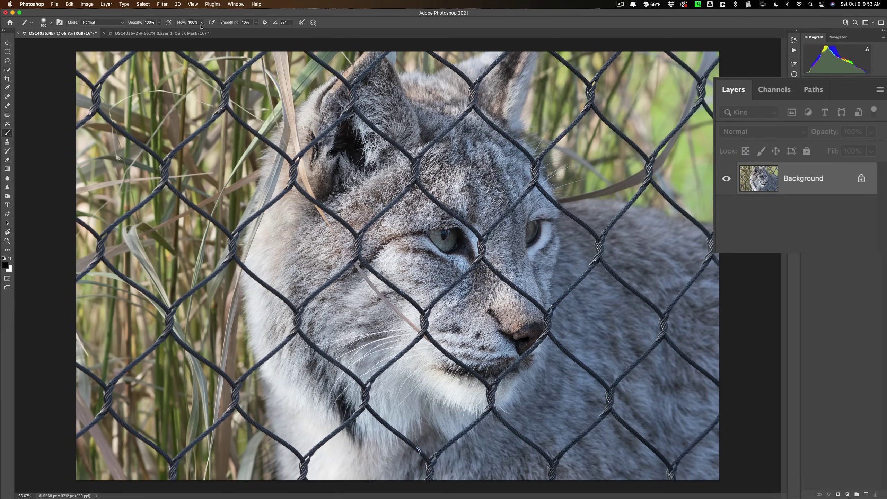
- Duplicate the Background layer and enter Quick Mask mode with a brush size of 100
key(super+j)
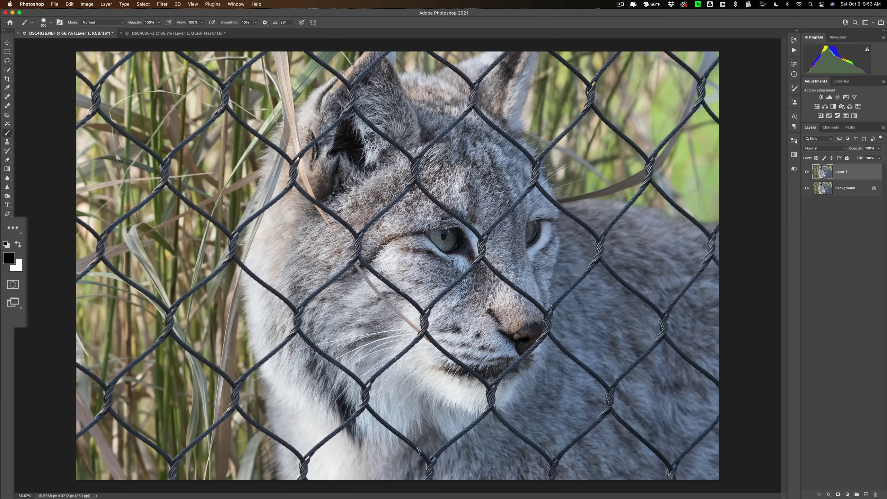
click(21, 290)
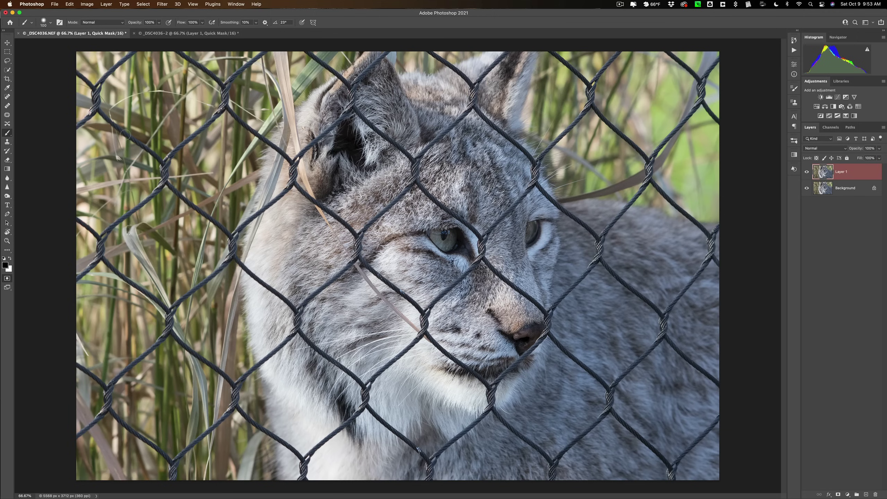
key(bracketright)
key(bracketright)
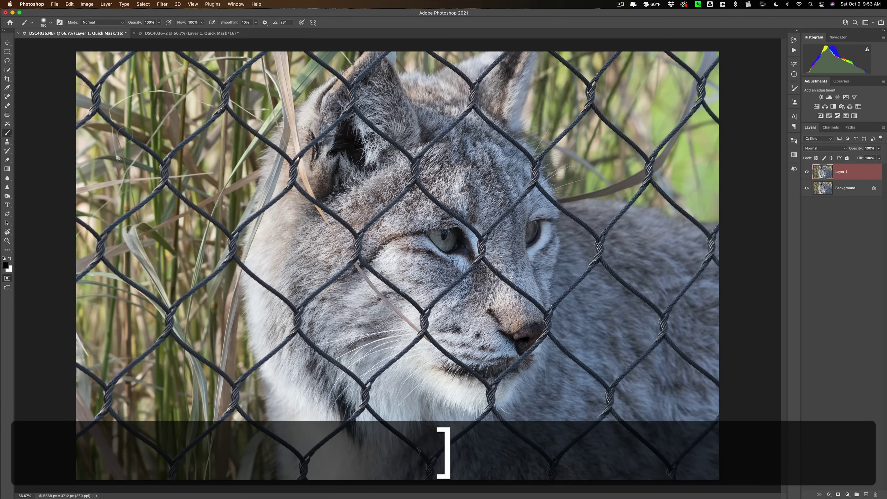
key(bracketleft)
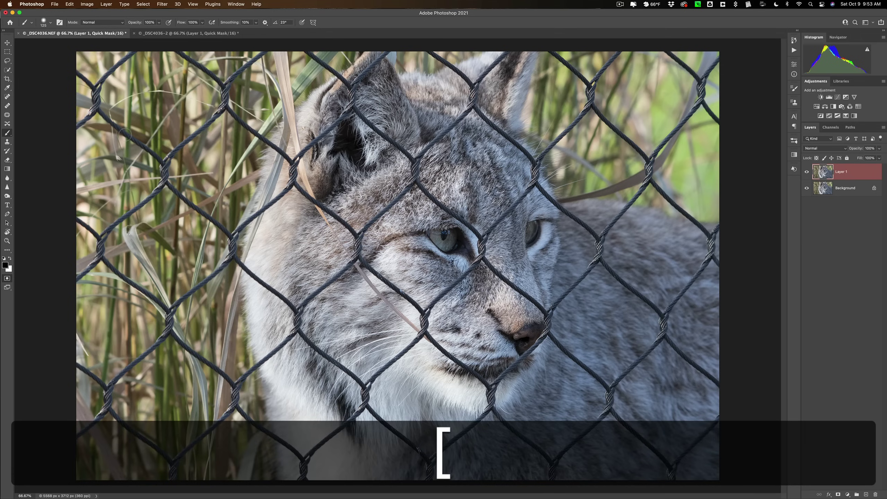
key(bracketleft)
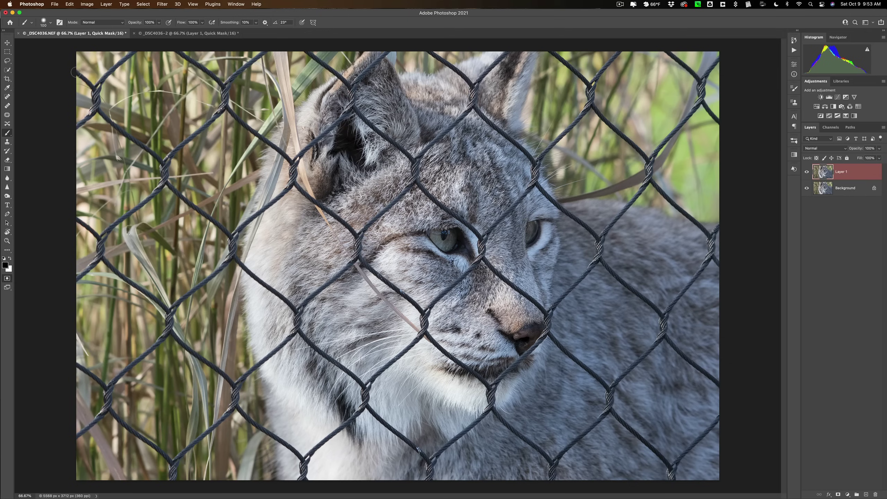
- Paint the quick mask over the fence wires in the photo's upper-left corner, using straight strokes between the wire joints
mouse_move(76, 72)
mouse_down()
mouse_move(93, 88)
mouse_move(92, 105)
mouse_move(98, 92)
mouse_move(79, 125)
mouse_move(87, 122)
mouse_up()
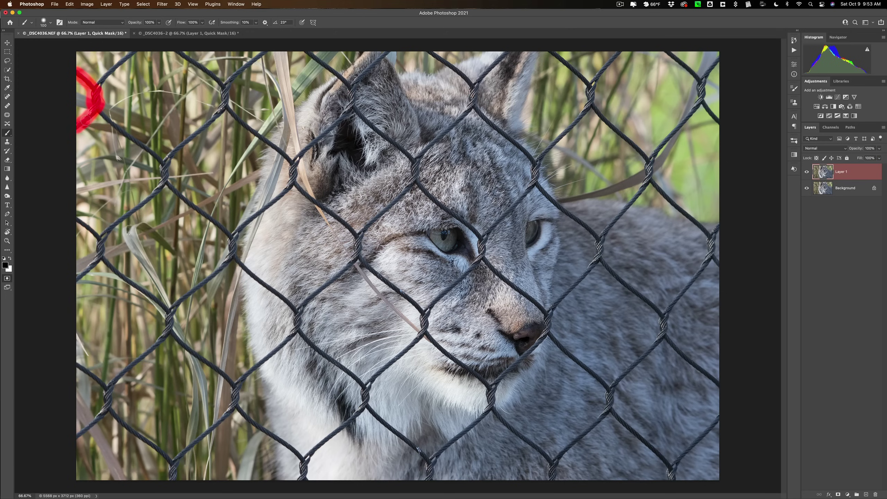
click(133, 55)
mouse_move(133, 55)
mouse_down()
mouse_move(101, 83)
mouse_move(100, 108)
mouse_up()
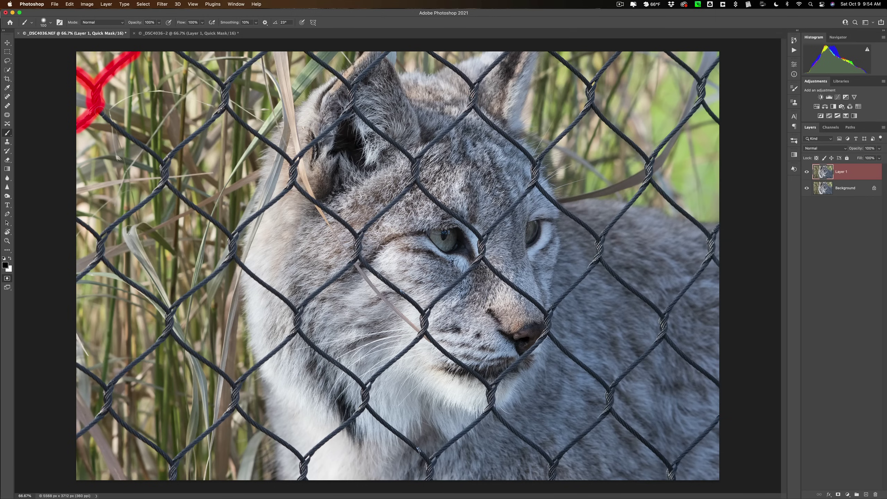
key(shift)
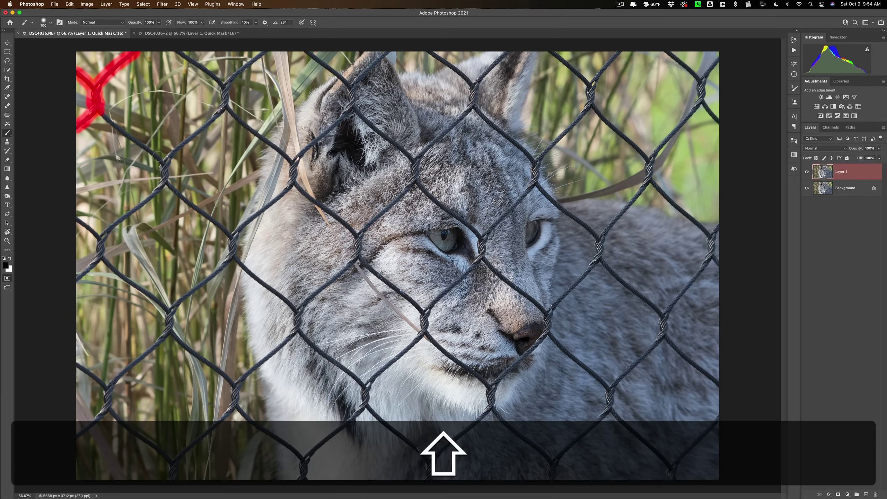
shift+click(158, 158)
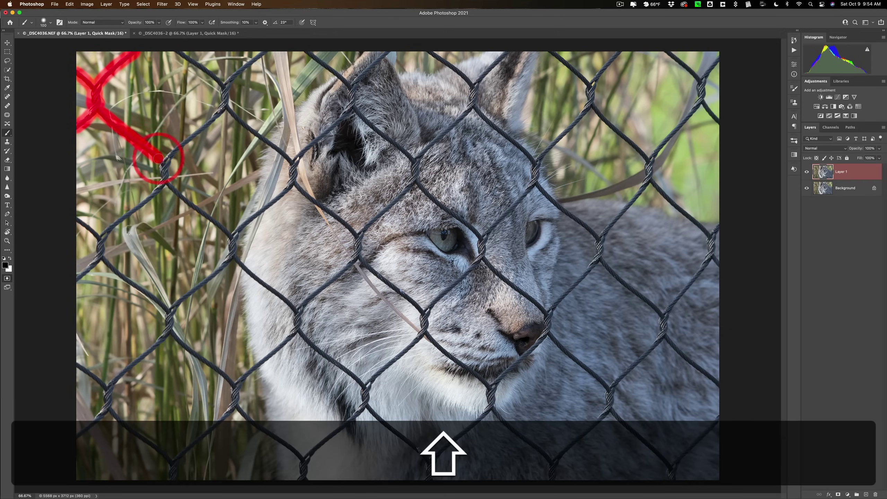
mouse_move(159, 158)
mouse_down()
mouse_move(165, 183)
mouse_move(153, 192)
mouse_up()
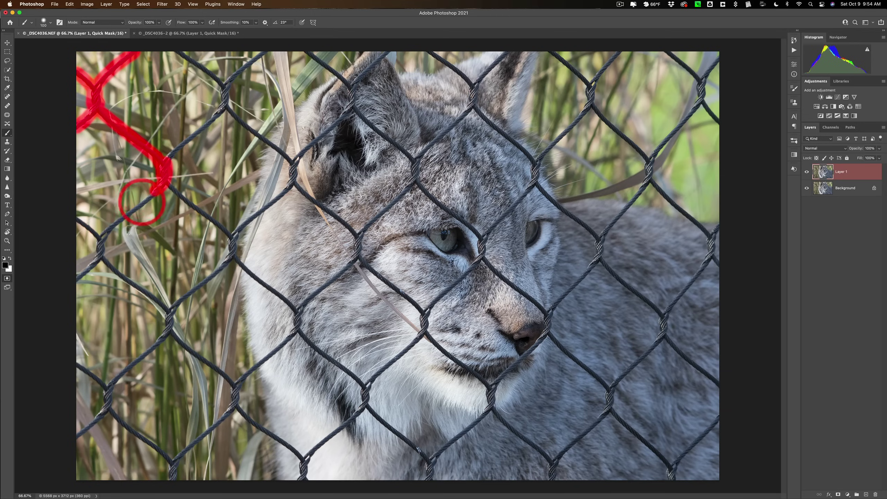
shift+click(106, 233)
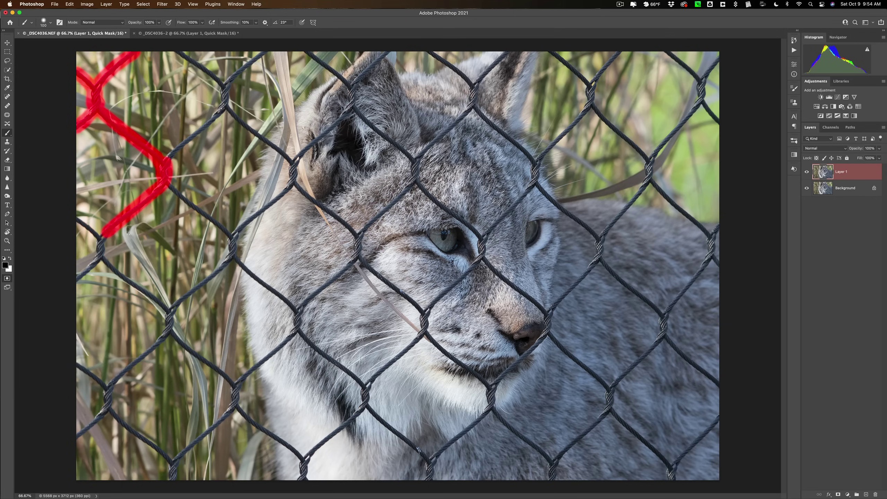
- Paint a stray mask stroke off the fence wire and erase it with white, restoring black as the foreground
drag(169, 174, 234, 170)
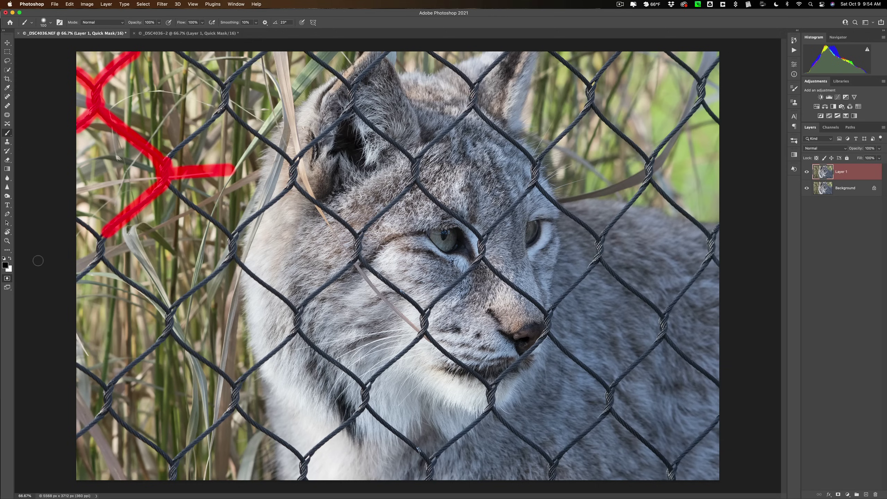
key(x)
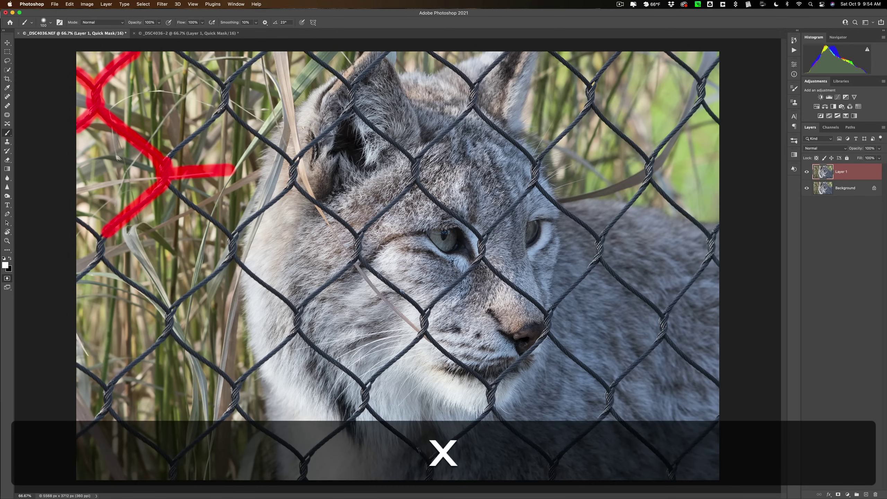
drag(234, 170, 171, 171)
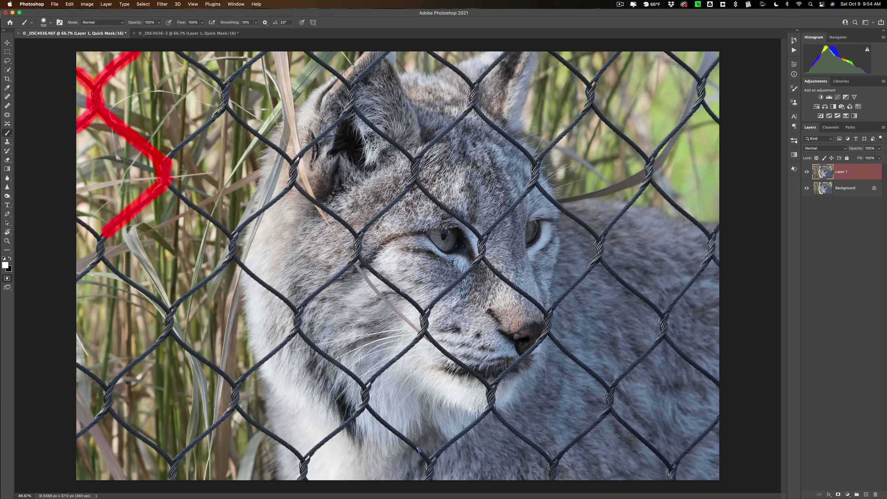
key(x)
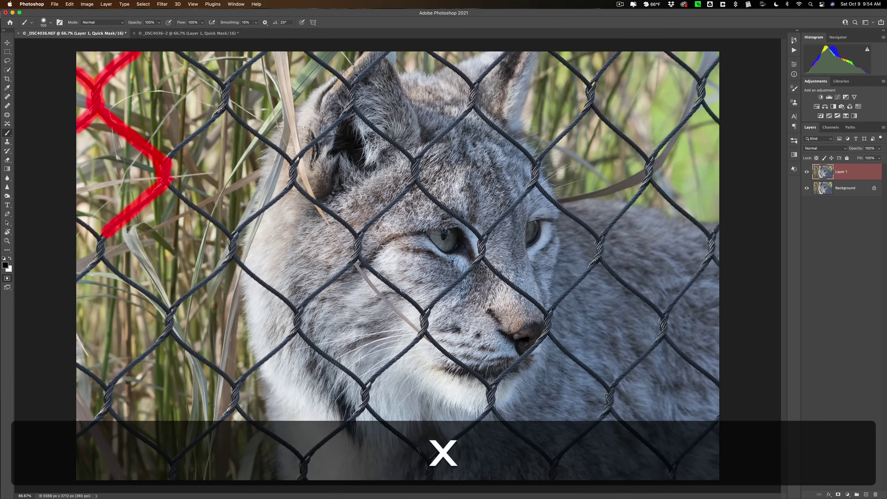
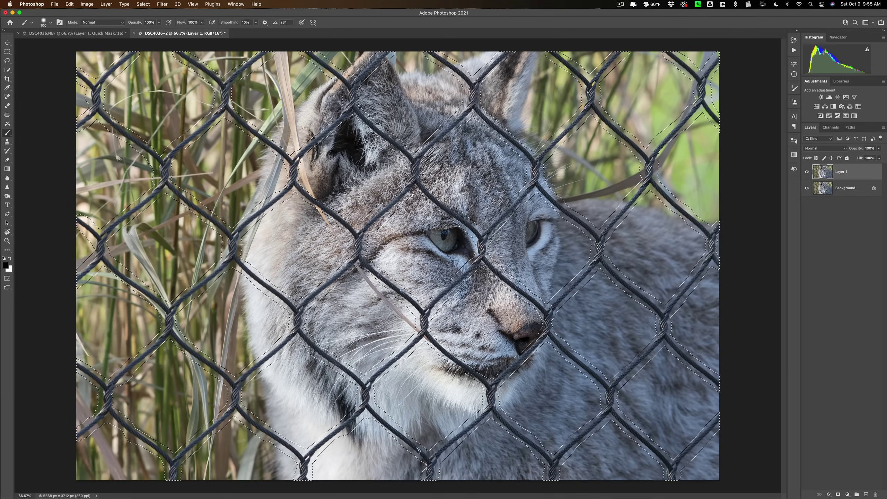
- Fill the fence selection on Layer 1 of _DSC4036-2 with Content-Aware at 100% opacity and deselect it
key(shift)
key(shift+BackSpace)
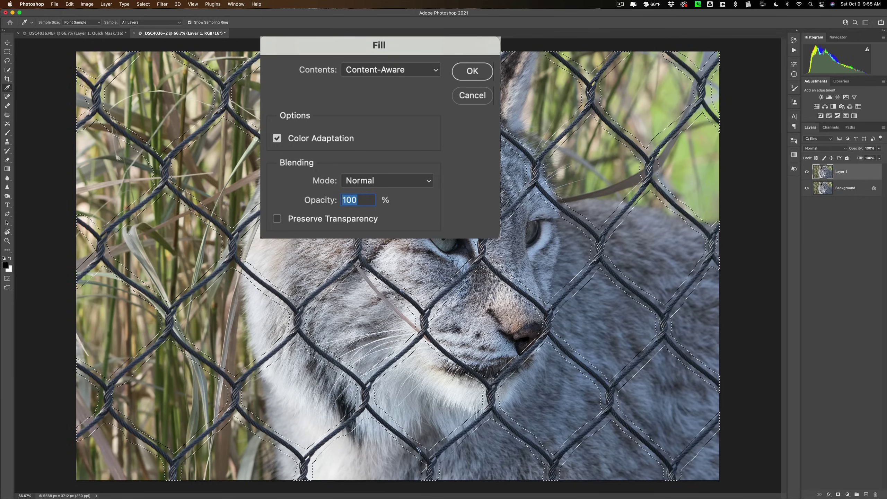
click(424, 70)
click(391, 69)
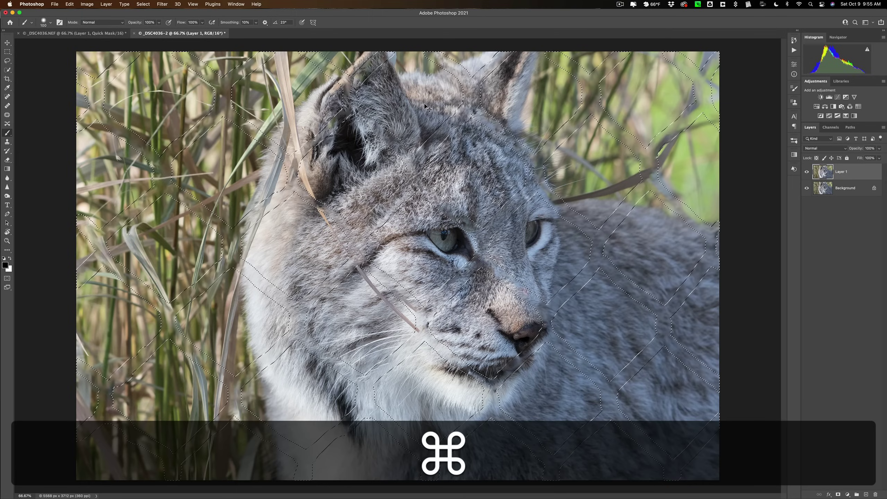
key(super+d)
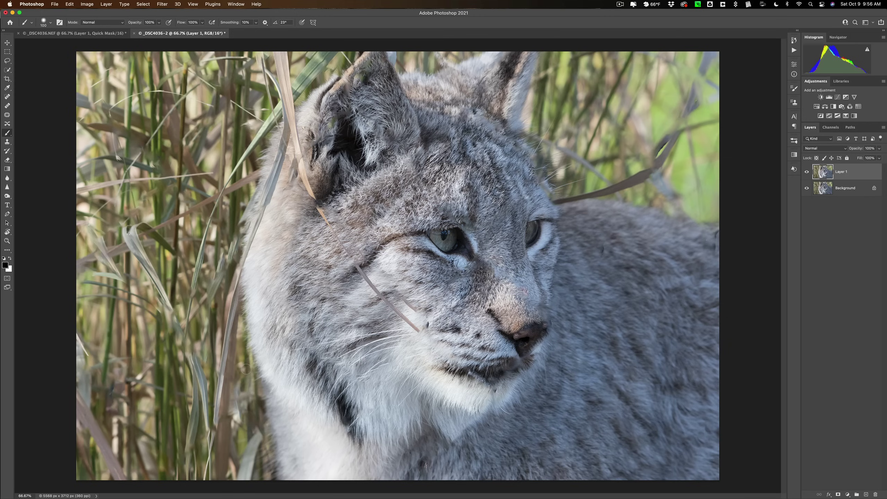
- Use the Spot Healing Brush to remove the stray grass segment running from below the near ear to the cheek
key(j)
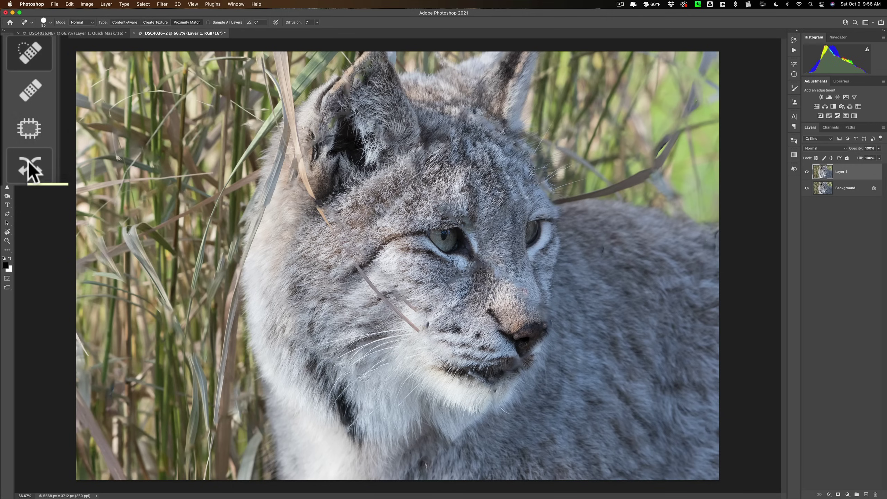
click(33, 51)
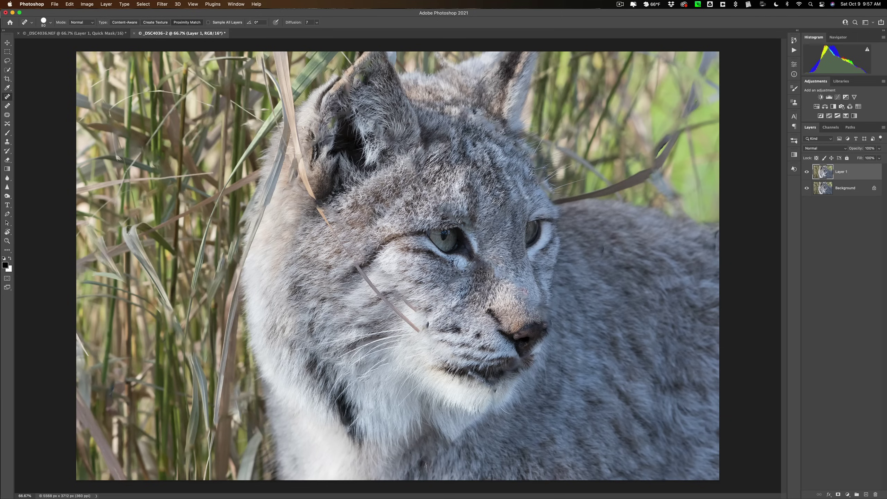
drag(317, 205, 350, 256)
click(358, 266)
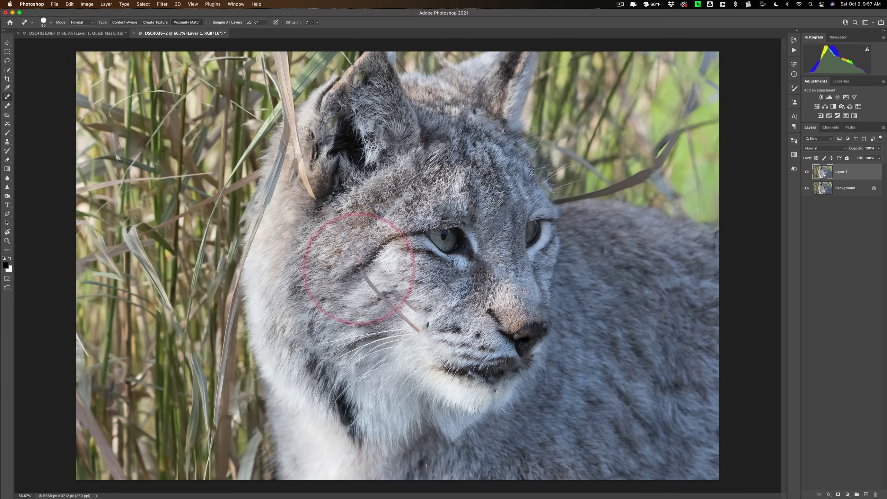
- Heal away the grass blade crossing the lynx's cheek down to the whiskers, including its leftover smudges
click(362, 274)
drag(367, 278, 372, 286)
click(380, 295)
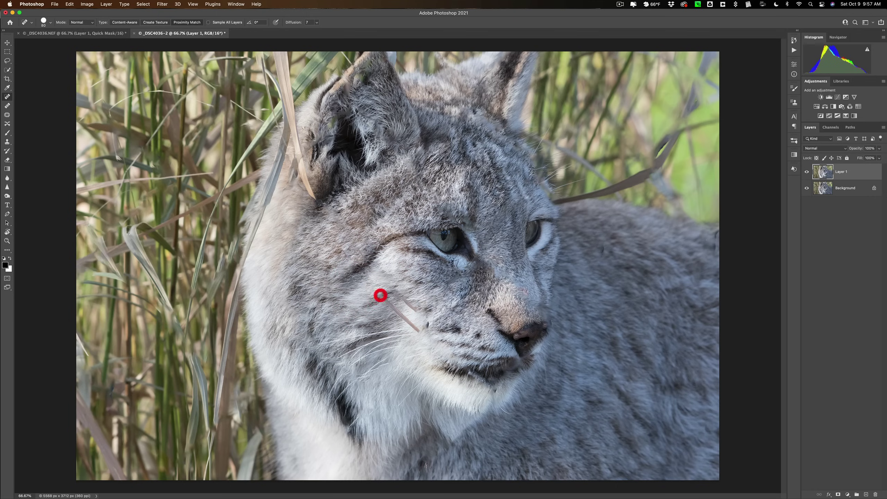
click(383, 300)
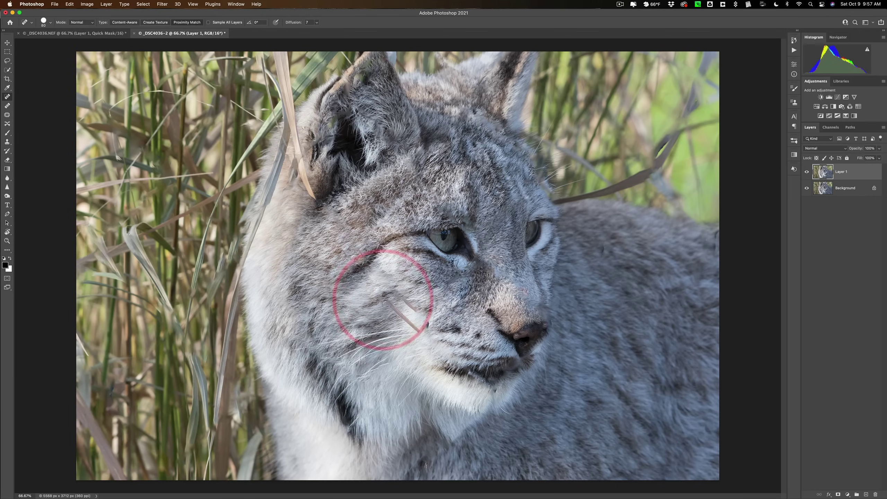
drag(387, 304, 398, 311)
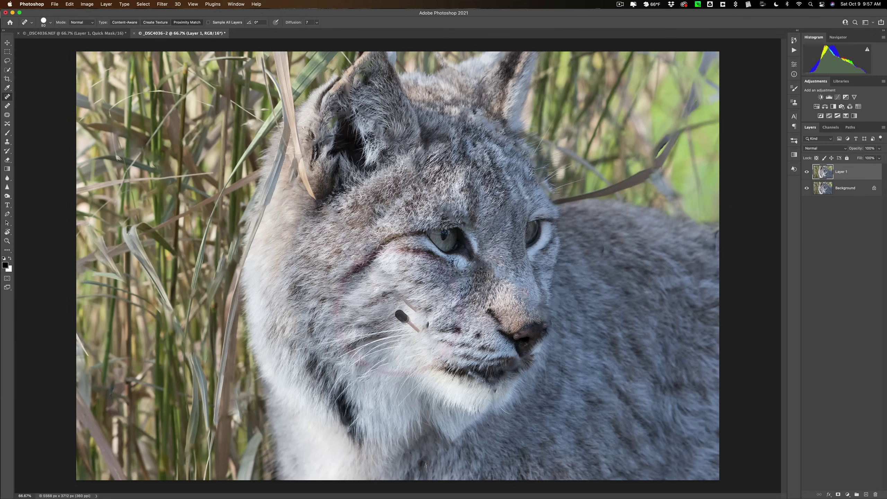
click(409, 323)
click(410, 321)
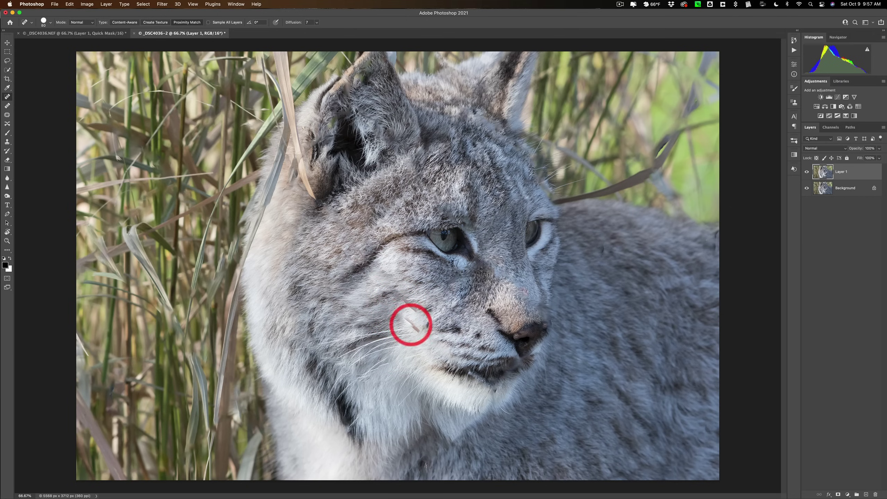
click(412, 323)
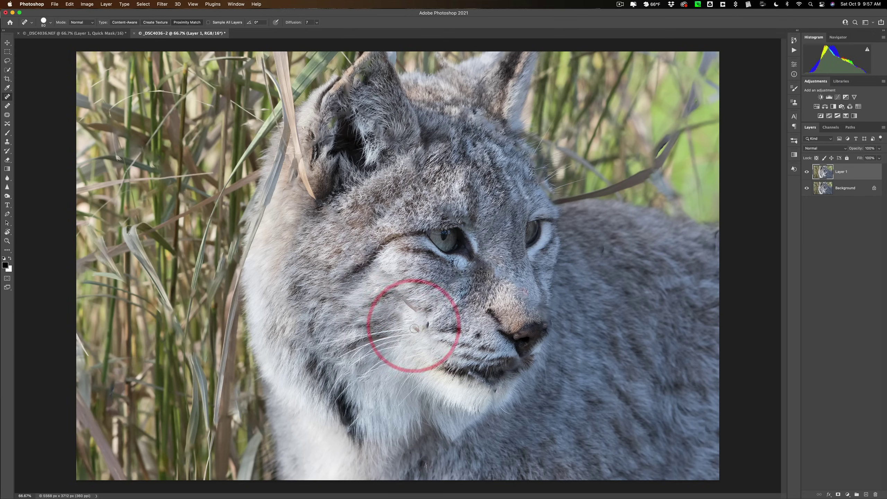
click(416, 330)
click(402, 296)
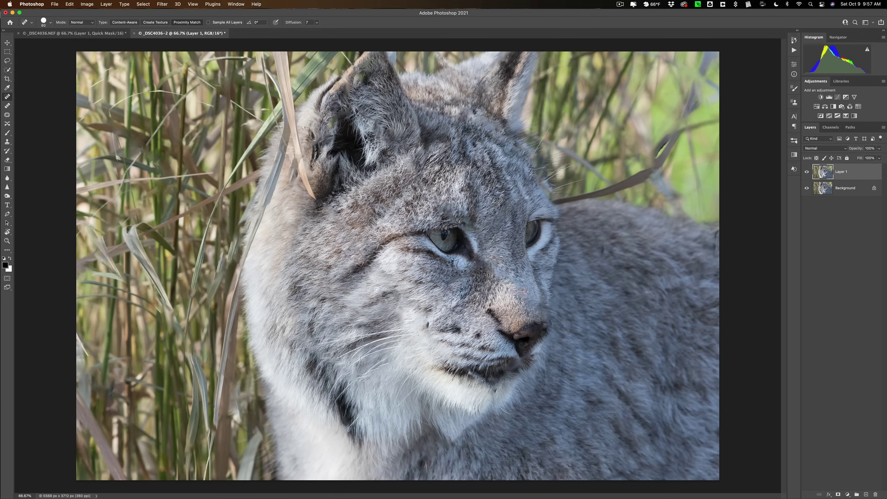
- Heal away the curved tip of the tan grass blade over the fur at the base of the near ear
click(307, 186)
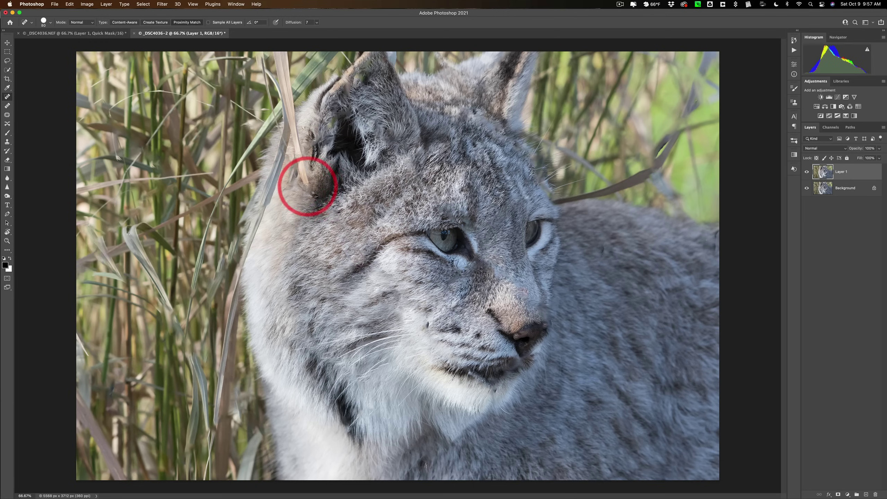
click(316, 195)
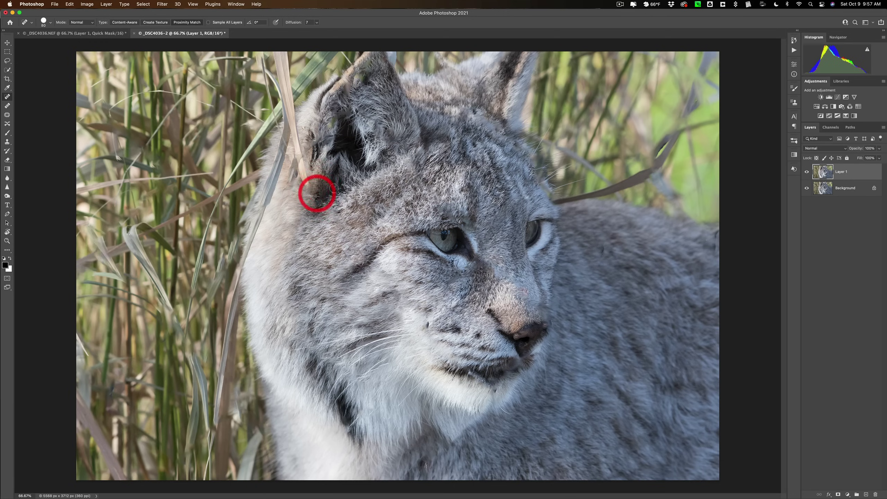
click(317, 195)
click(304, 178)
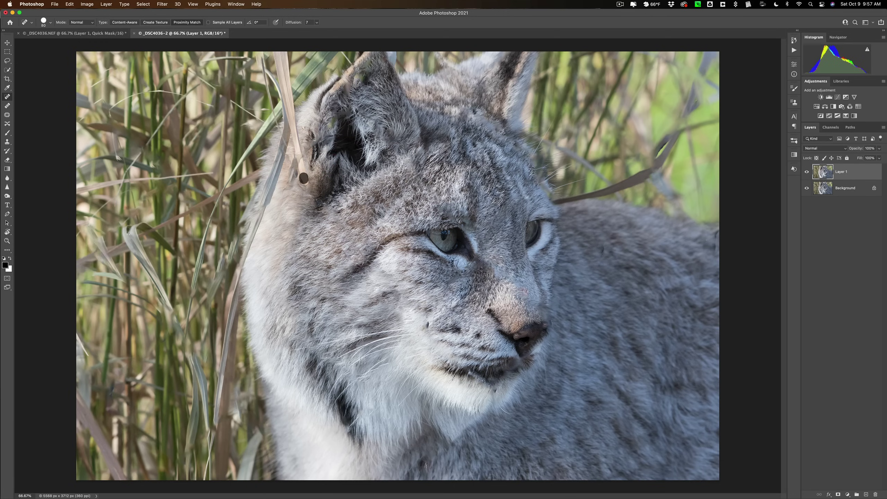
drag(304, 173, 305, 185)
click(305, 181)
- Spot-heal the leftover blemishes along the near ear's upper rim, dark opening and outer edge
drag(350, 111, 336, 119)
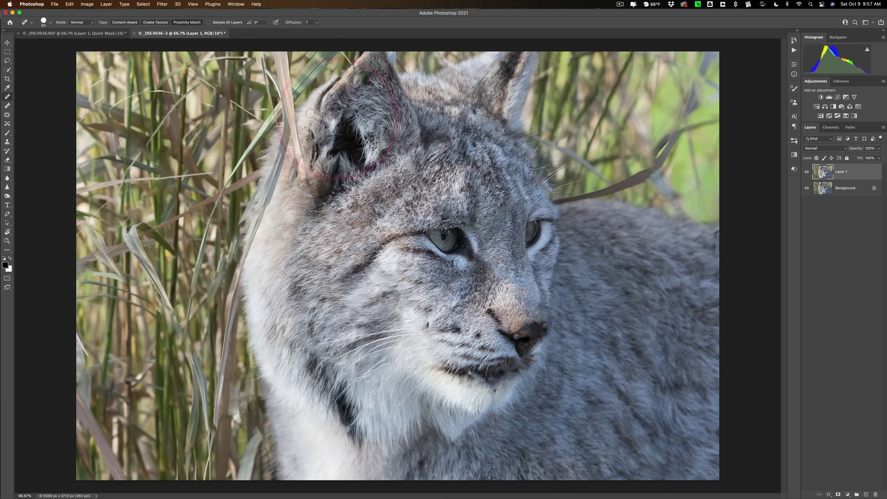
click(357, 82)
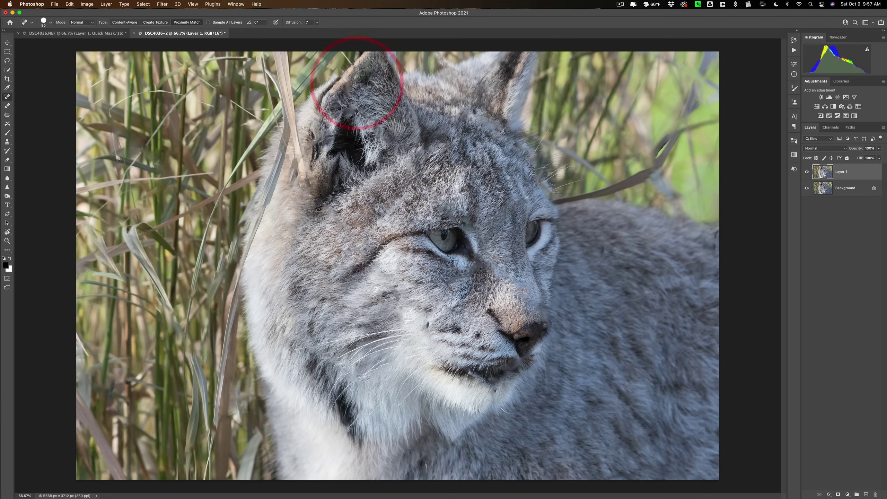
drag(351, 89, 323, 138)
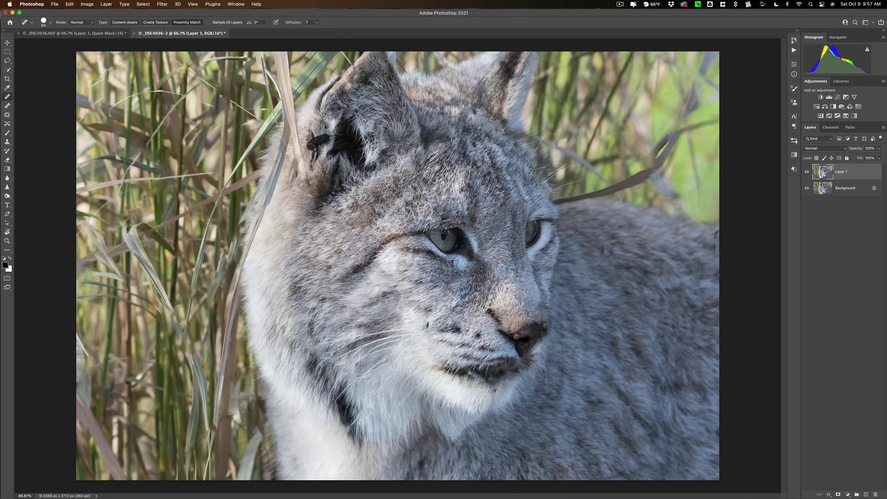
click(304, 151)
- Use the Clone Stamp to copy clean fur from the near ear's outer edge over the smudge just below it
key(s)
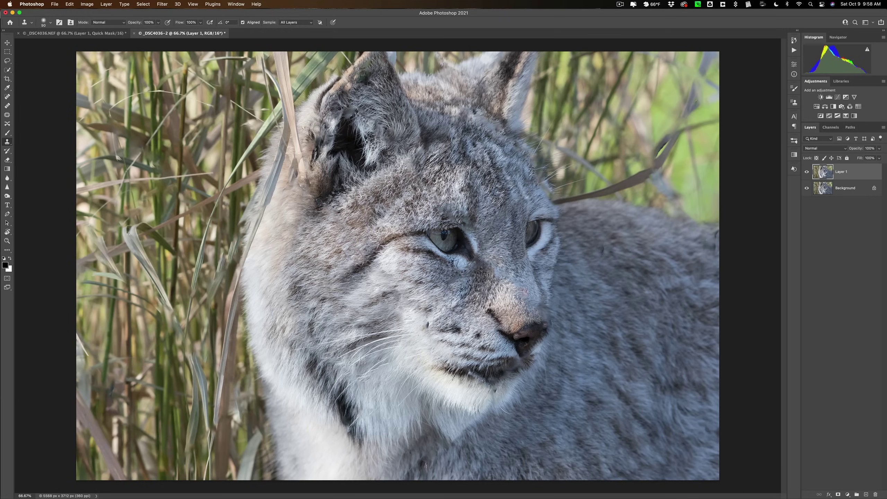
key(alt)
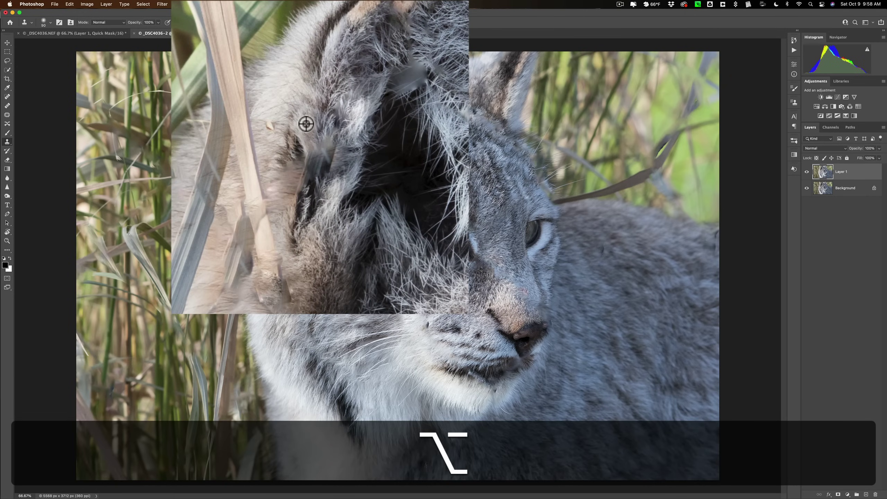
alt+click(314, 125)
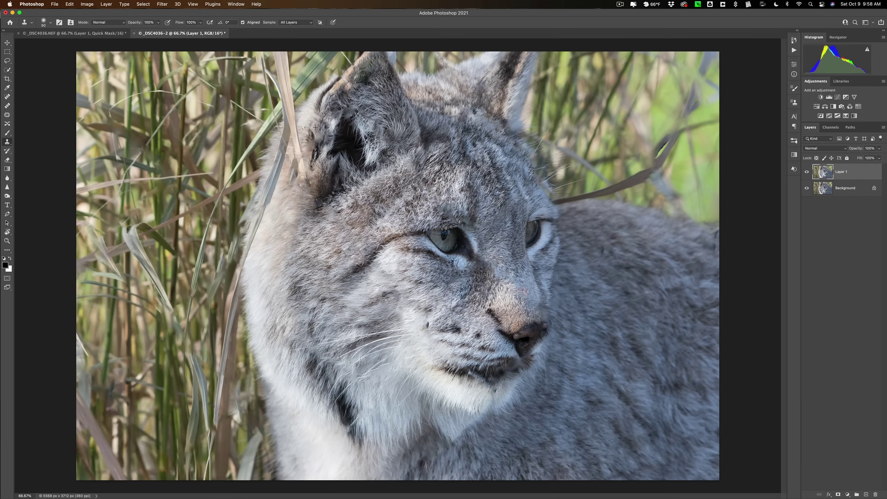
click(316, 135)
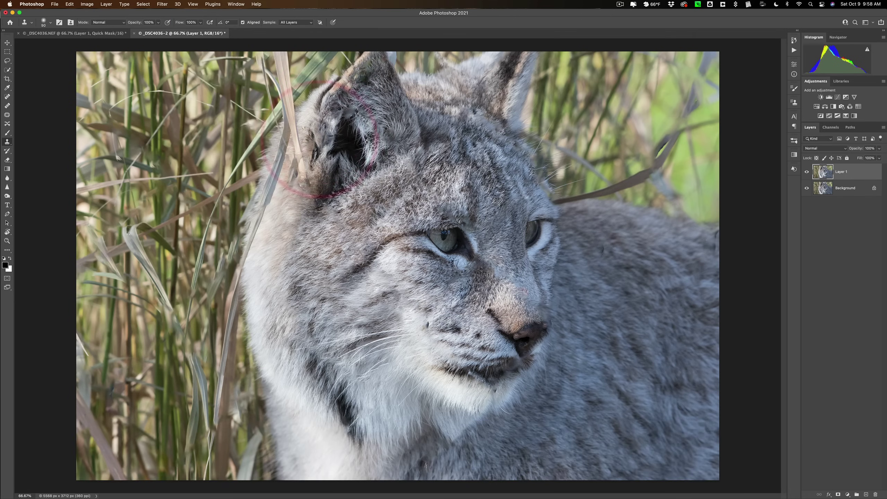
- Clone nearby fur over the blurred patches beside the near ear's dark opening, resampling the source between stamps
key(alt)
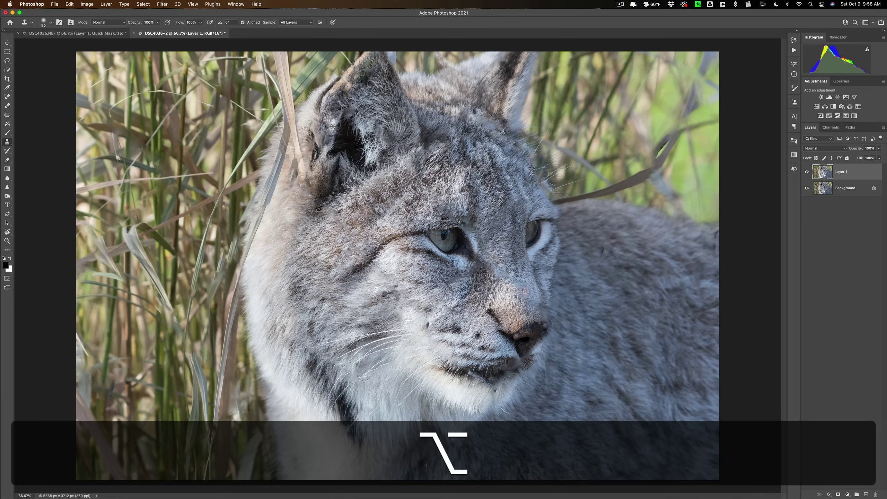
alt+click(333, 127)
click(329, 135)
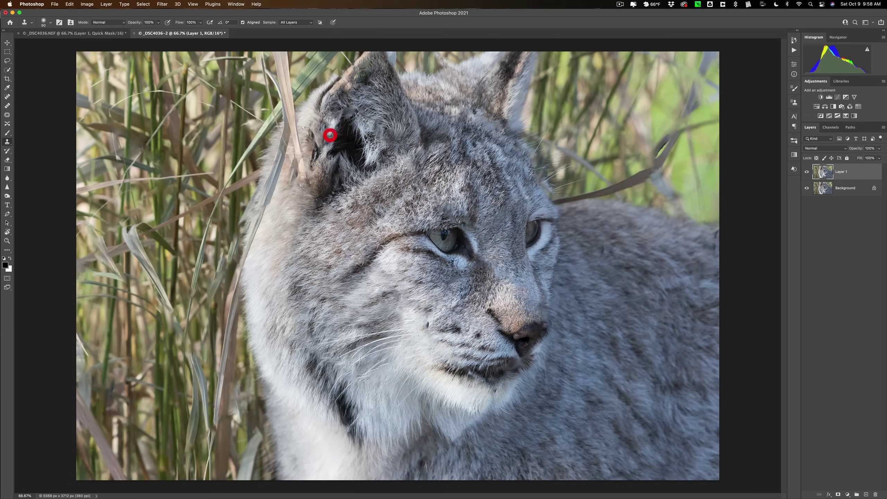
alt+click(332, 124)
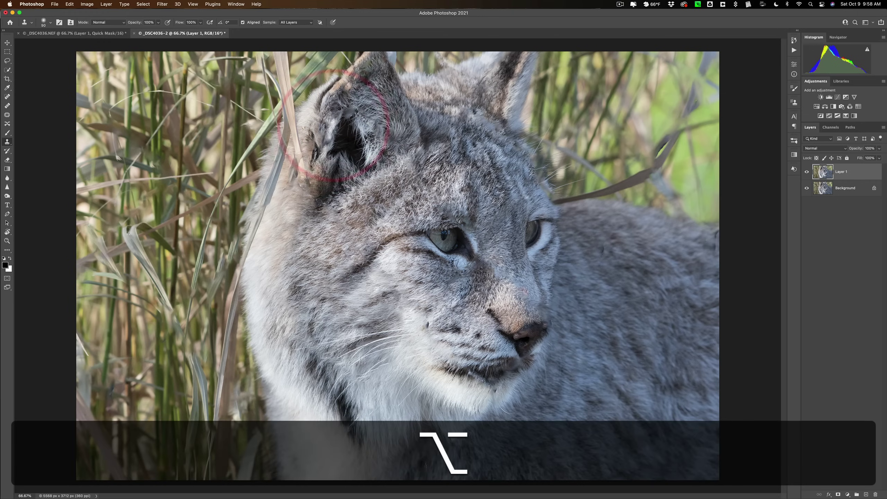
click(329, 136)
alt+click(331, 129)
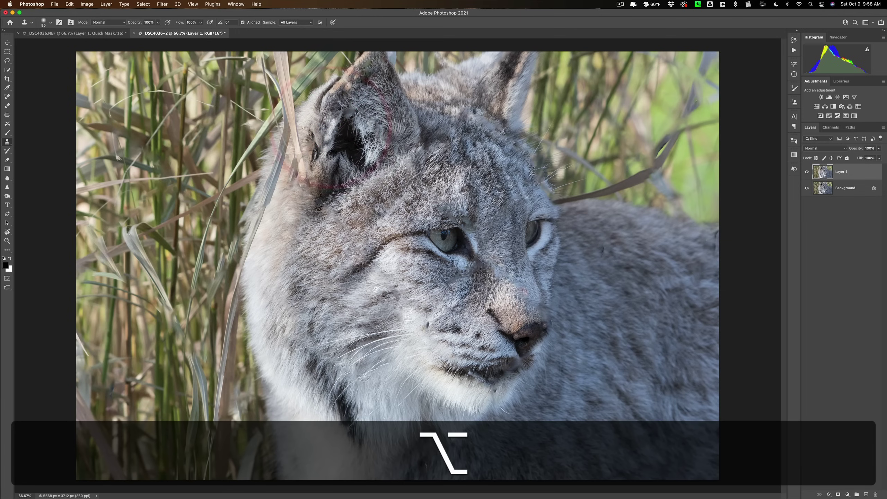
alt+click(327, 124)
click(330, 136)
key(alt)
click(323, 142)
- Clone fur over the dark marks on the near ear's outer side, next to the grass blade
alt+click(311, 135)
alt+click(310, 138)
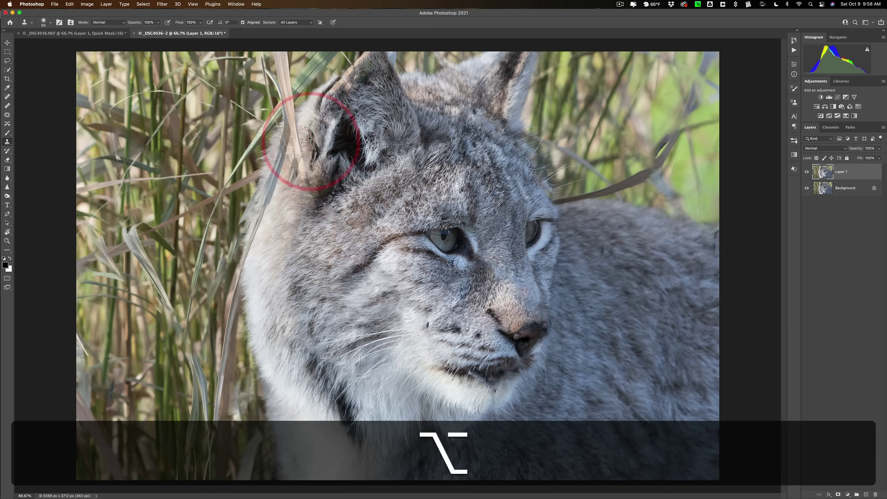
click(310, 147)
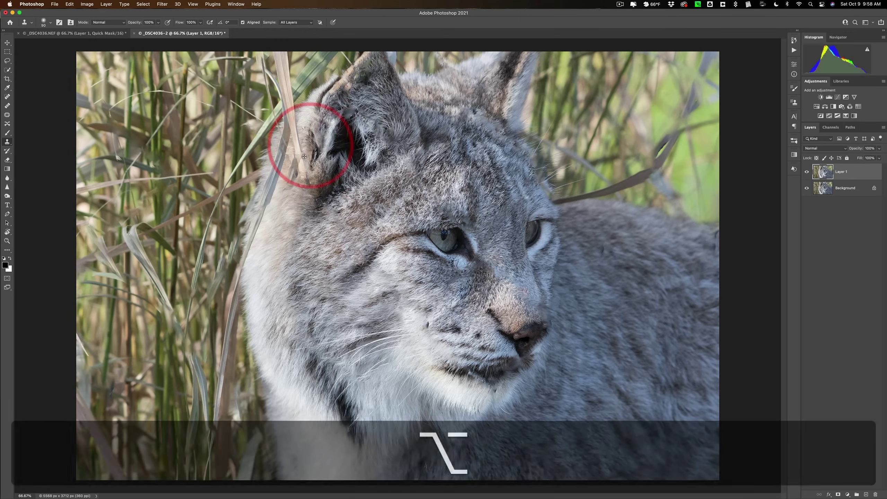
alt+click(306, 143)
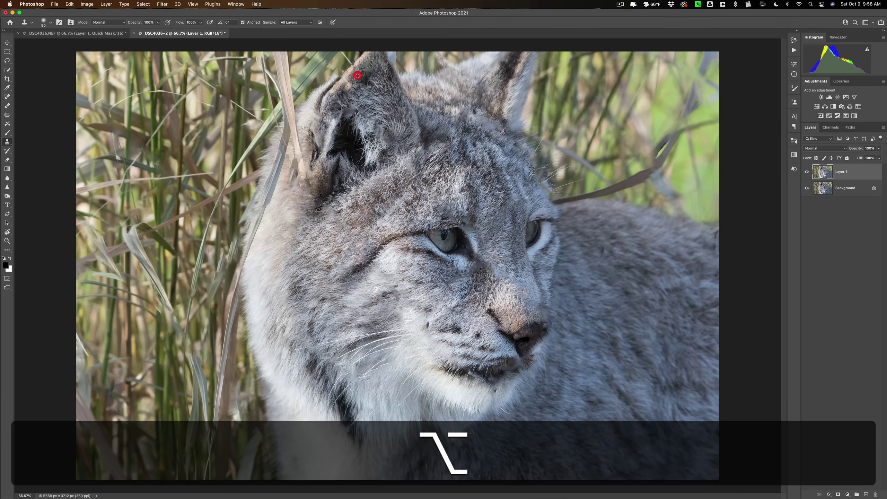
- Clone fur along the near ear's upper rim to rebuild its edge below the tip
click(348, 86)
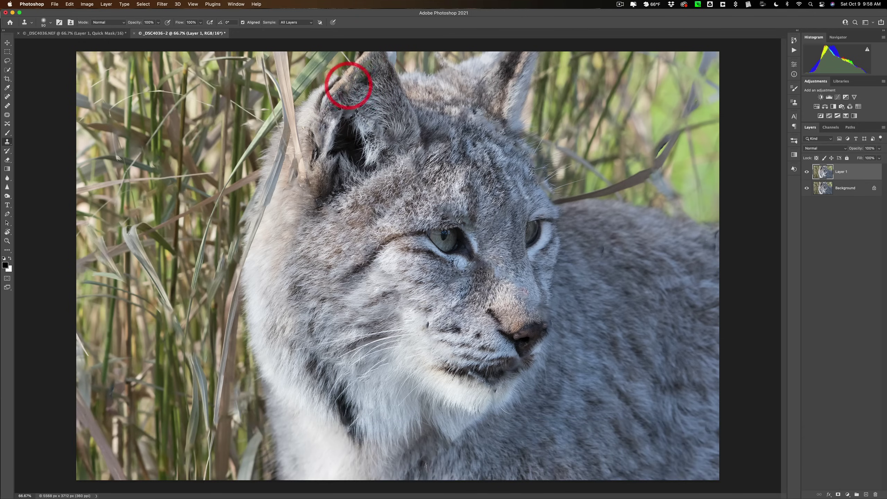
alt+click(364, 68)
click(356, 76)
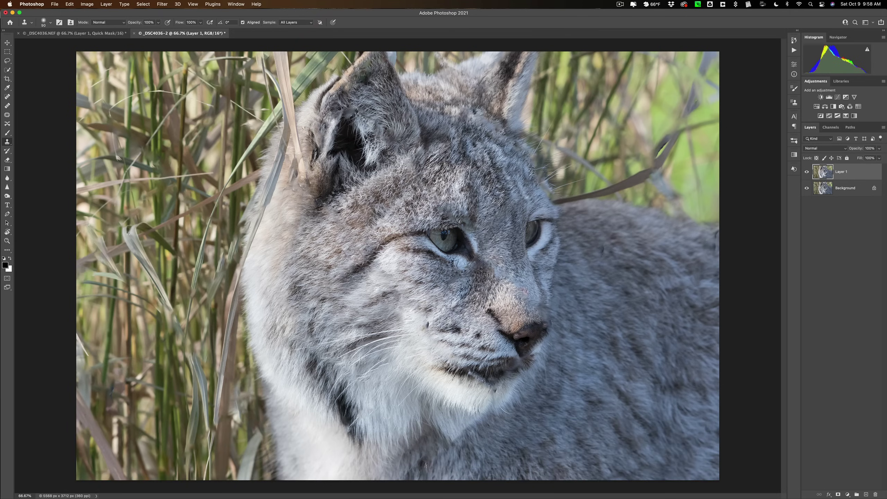
- Rebuild the tan grass blade's lower end and the fur around it at the ear's base with cloned samples
alt+click(280, 196)
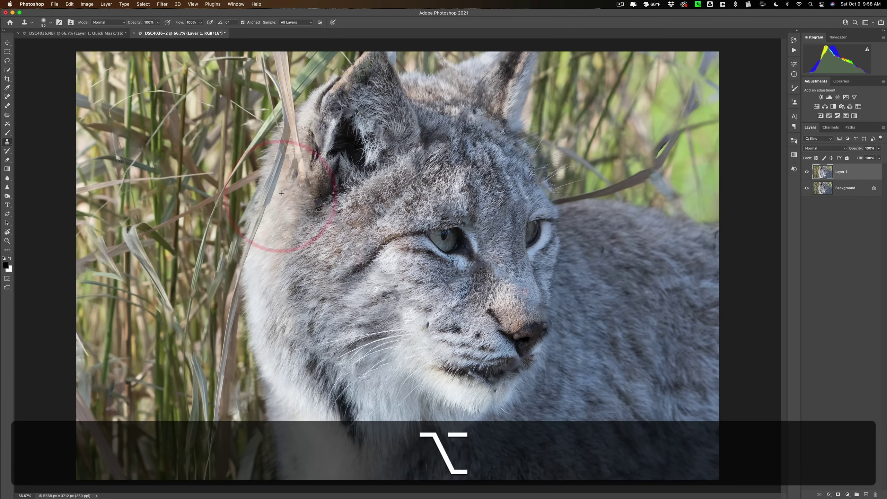
alt+click(293, 170)
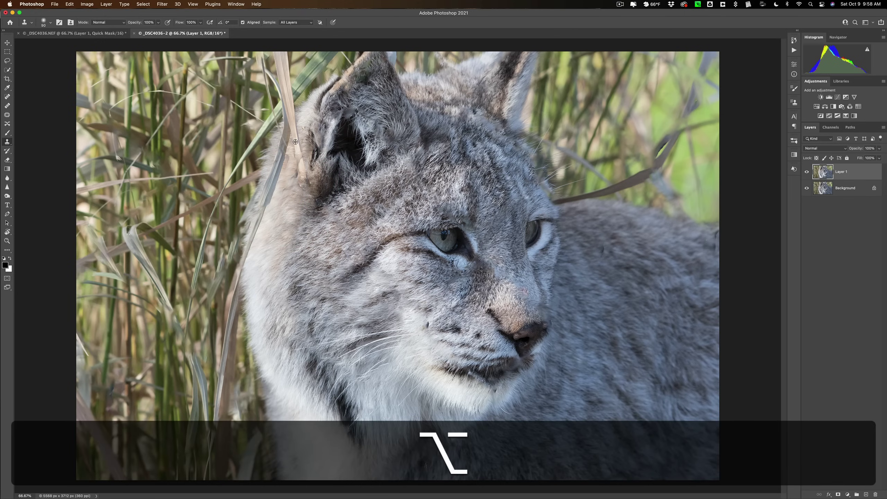
alt+click(295, 141)
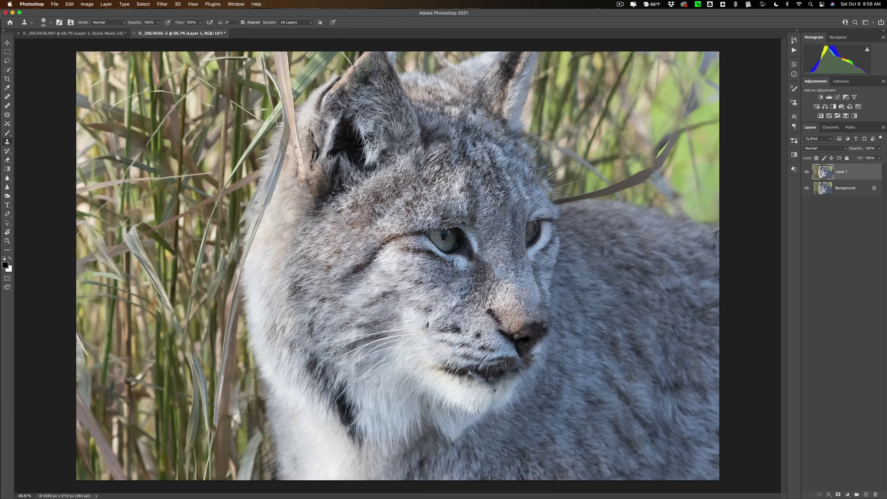
click(299, 162)
alt+click(311, 176)
click(297, 186)
- Rebuild the dark lip line along the lynx's mouth with cloned samples taken next to it
alt+click(457, 373)
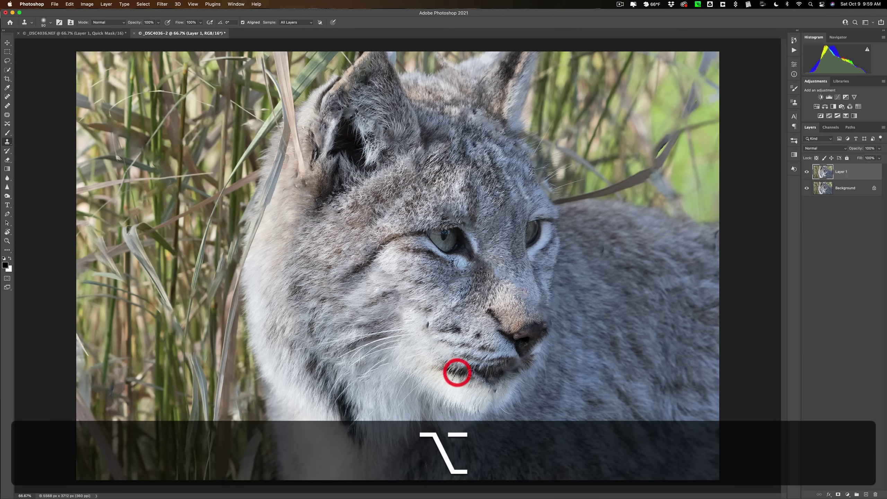
alt+click(475, 374)
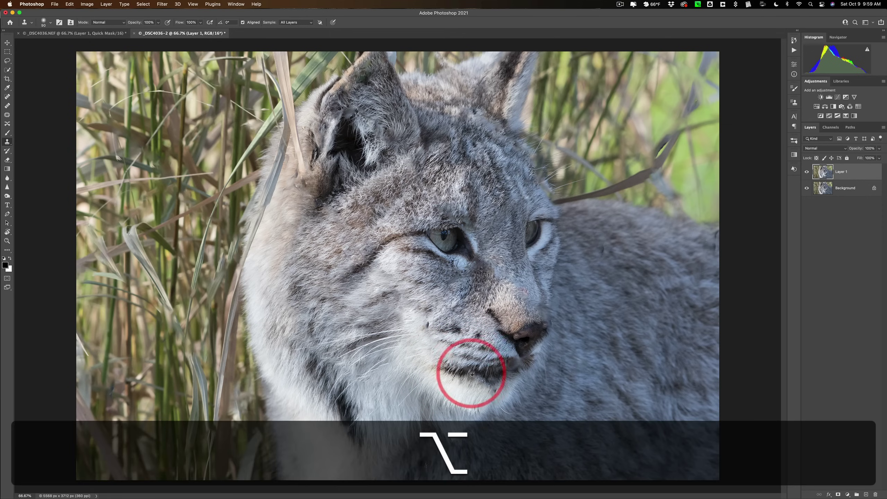
alt+click(475, 374)
alt+click(475, 373)
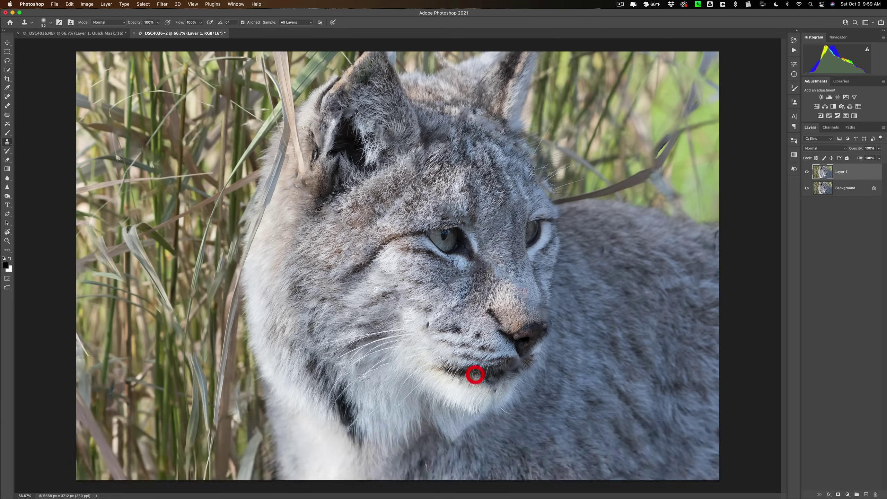
alt+click(476, 373)
click(477, 371)
- Clone nearby fur over the leftover marks on the chin just below the lip and on the cheek
alt+click(480, 382)
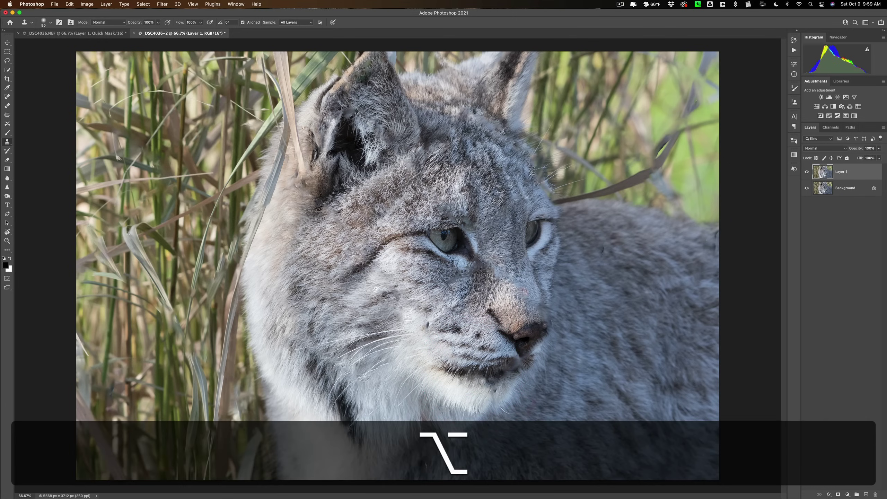
click(482, 381)
alt+click(487, 387)
click(486, 386)
alt+click(434, 317)
click(428, 325)
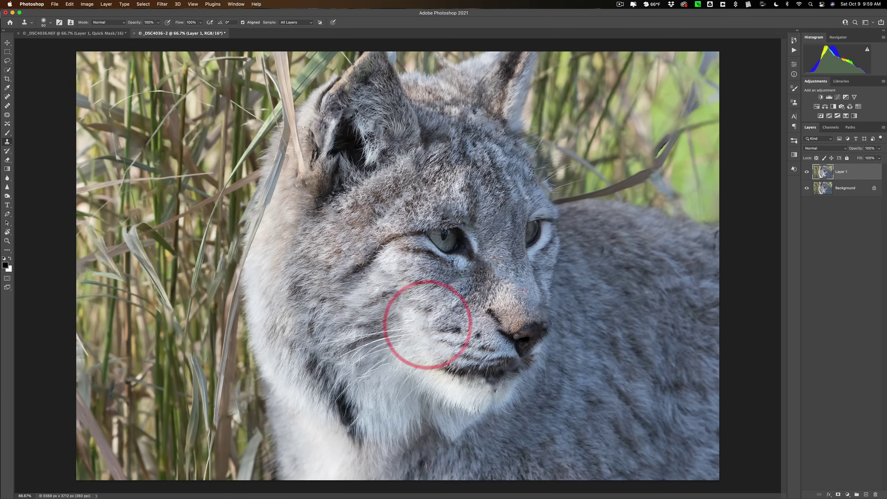
- Clone matching texture over the marks on the chin below the mouth's front end and at the nose's outer edge
alt+click(502, 388)
click(496, 389)
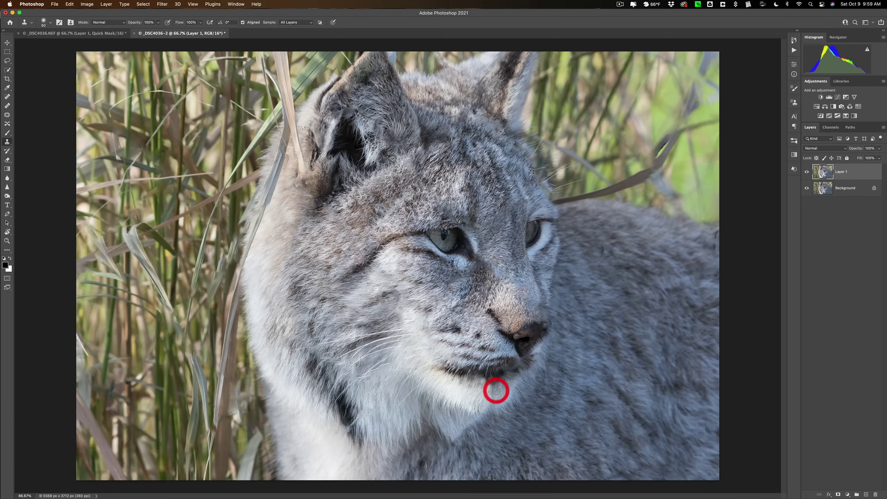
alt+click(532, 327)
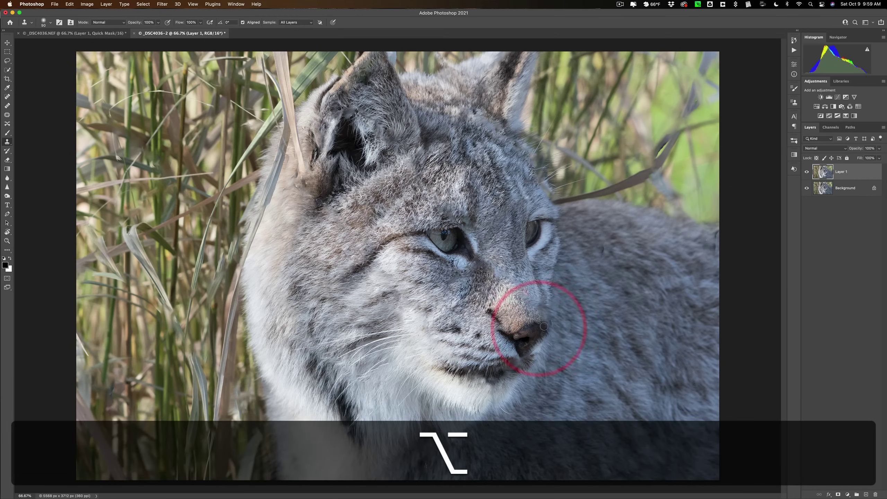
click(543, 325)
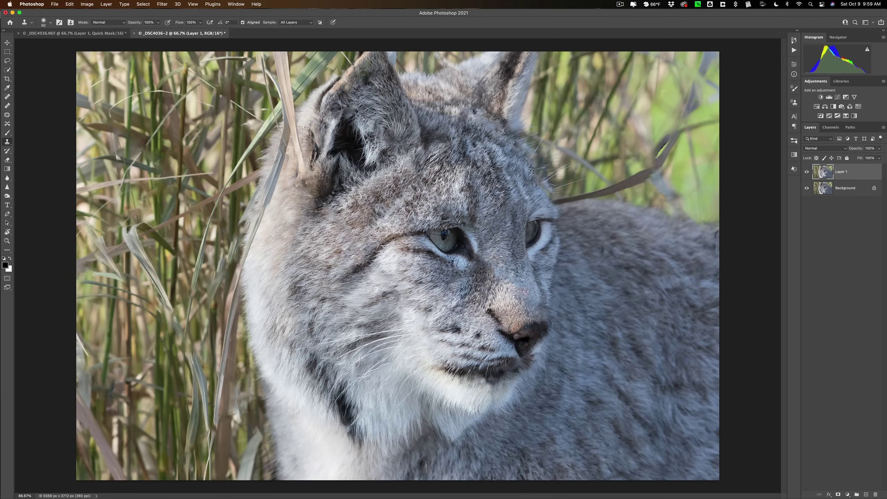
- Clone fur over the dark mark on the near ear's outer side beside the tan grass blade, resampling between stamps
alt+click(313, 150)
click(314, 148)
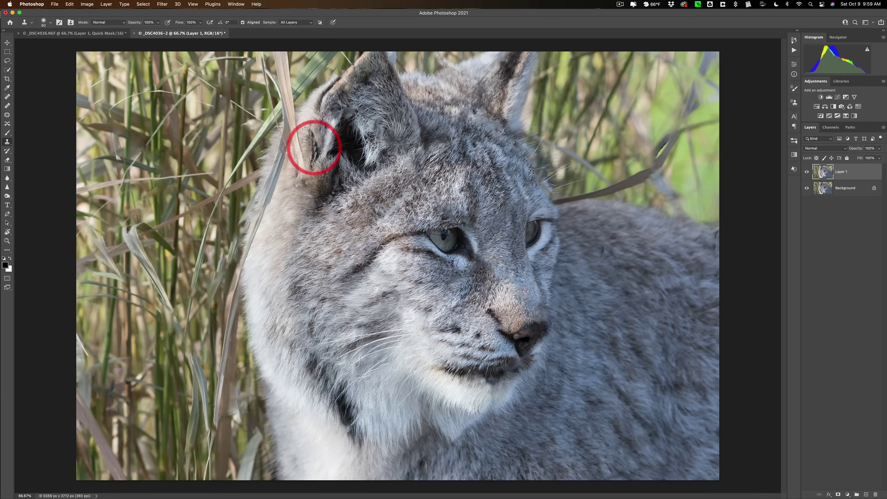
alt+click(315, 152)
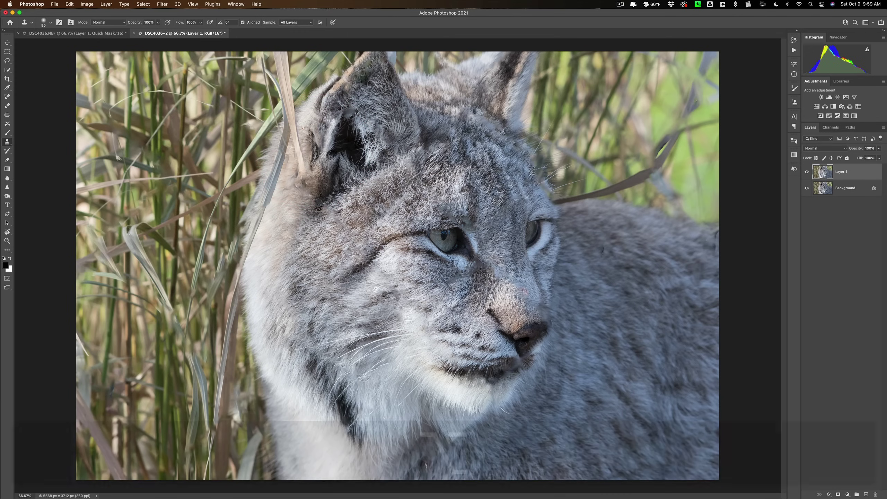
alt+click(314, 154)
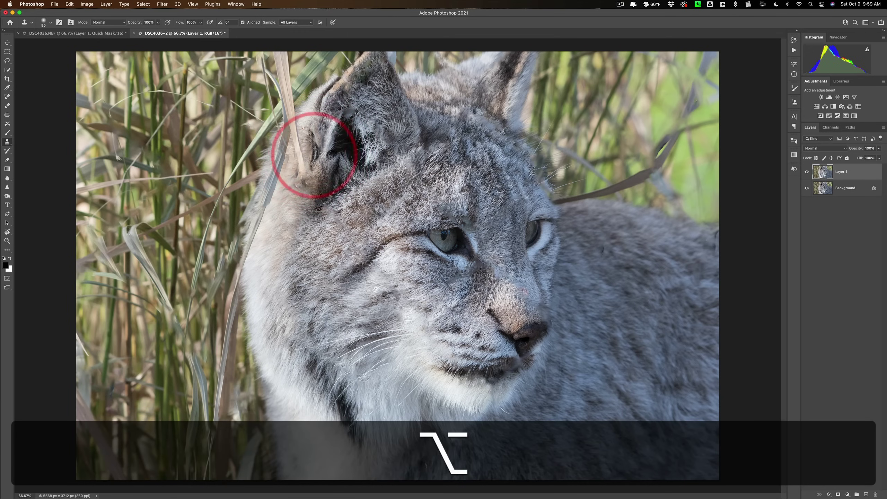
click(315, 152)
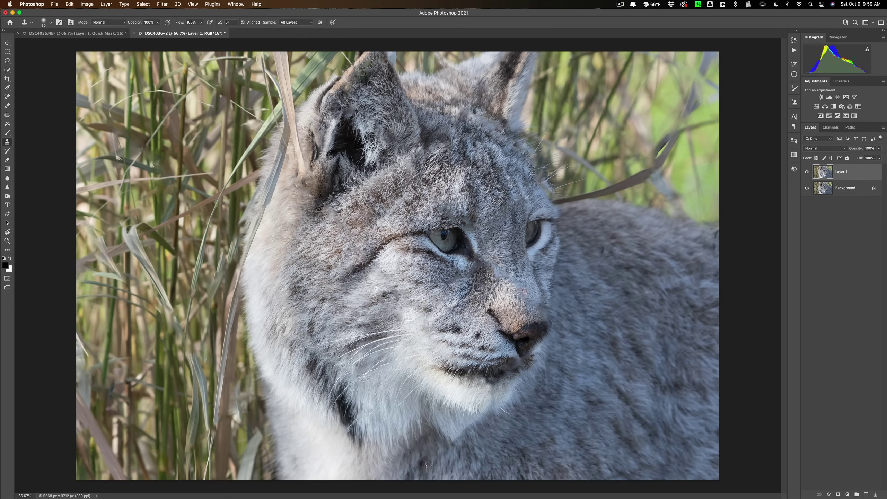
- Clone a sample from the lower lip's edge over the neighbouring patch beneath the mouth line
key(alt)
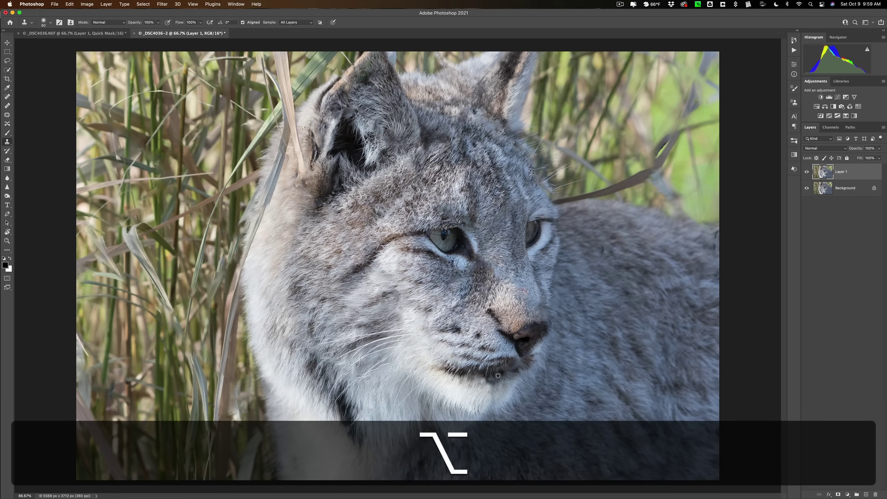
alt+click(498, 375)
click(492, 377)
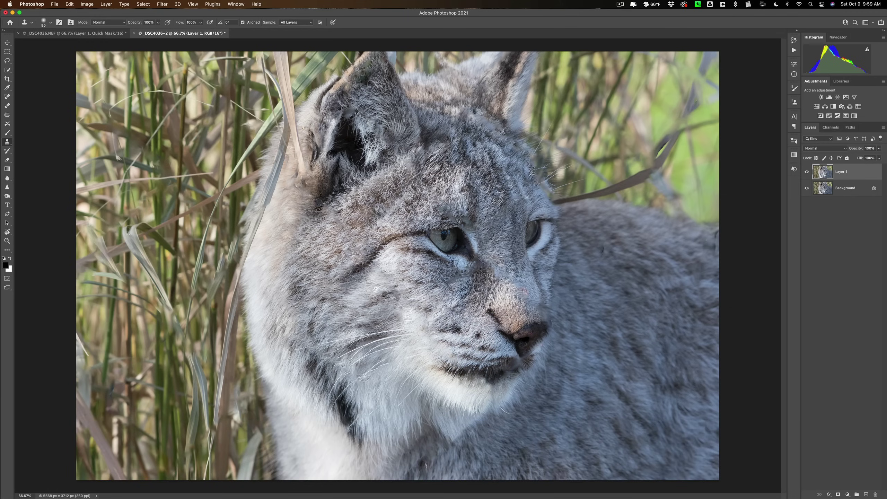
- Touch up the near ear's upper rim with a cloned sample taken beside it
key(alt)
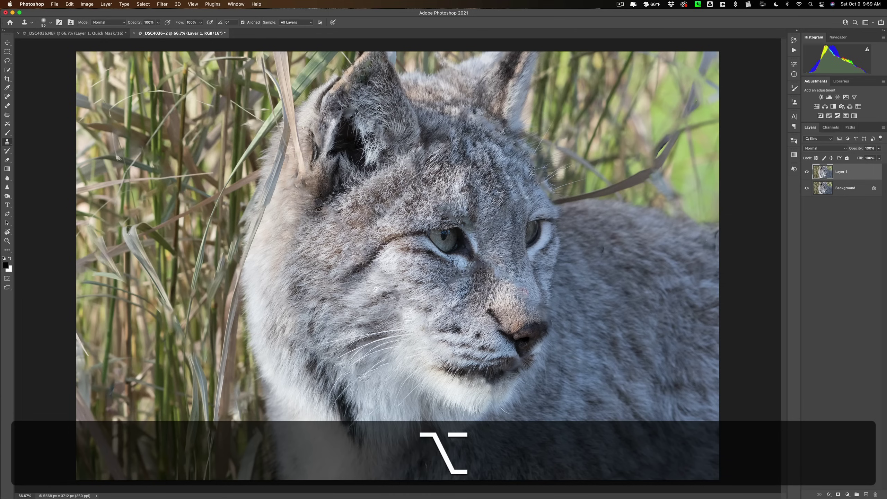
alt+click(334, 79)
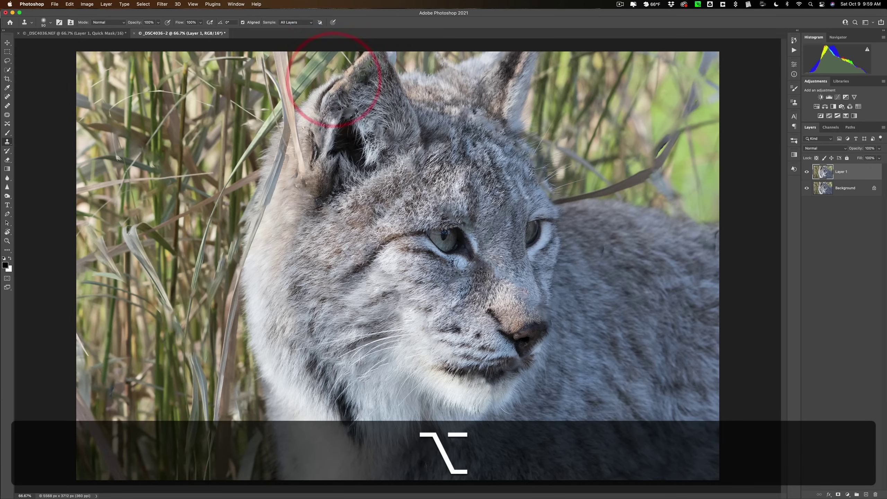
click(339, 77)
- Clone brow fur over the leftover marks at the head's edge above the far eye
key(alt)
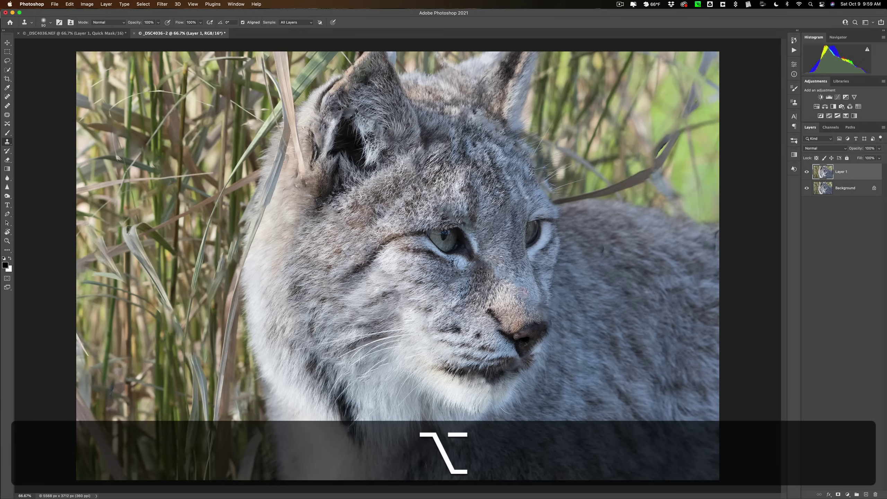
alt+click(524, 180)
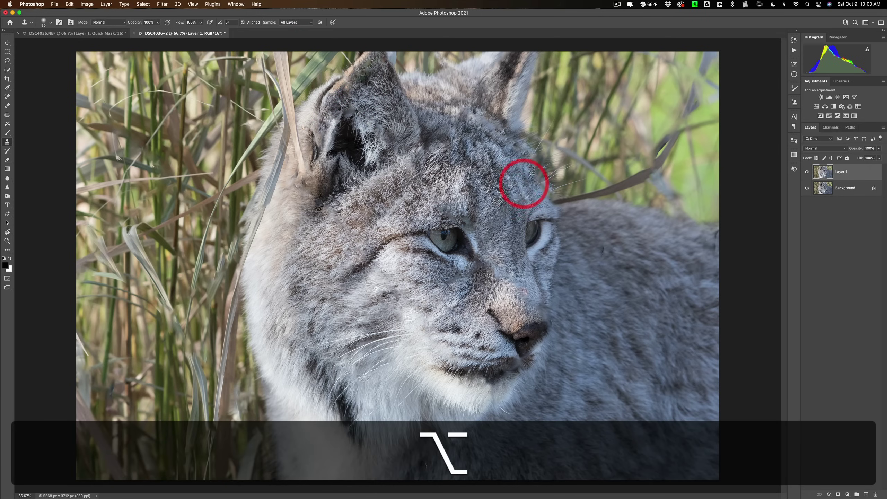
alt+click(545, 190)
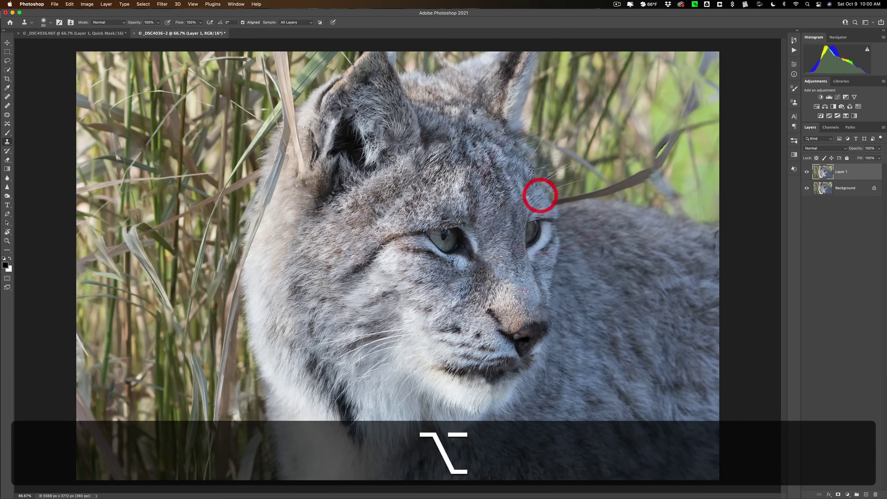
click(548, 193)
- Rebuild the forehead's outer edge between the far ear and the brow with cloned fur, resampling between stamps
key(alt)
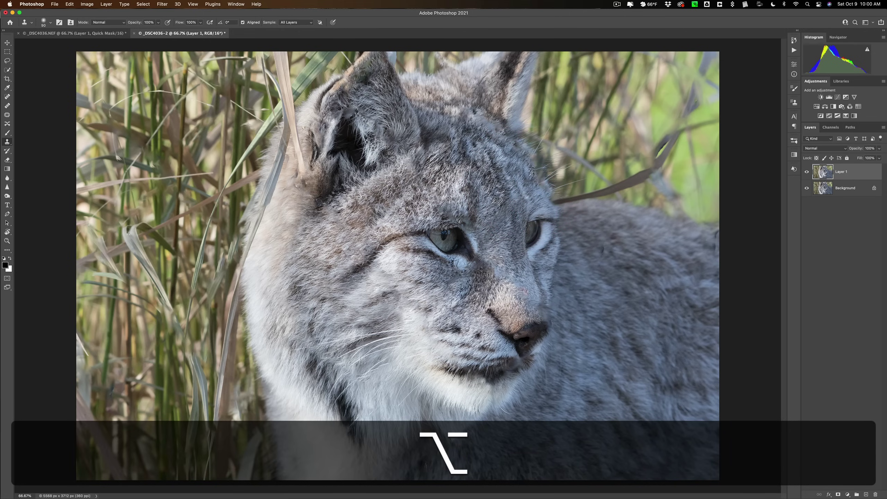
alt+click(511, 152)
click(516, 145)
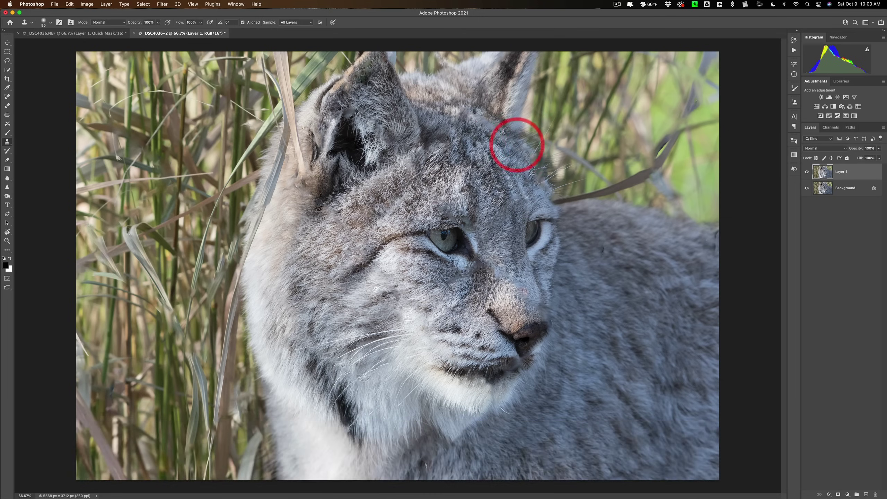
key(alt)
alt+click(524, 160)
click(533, 156)
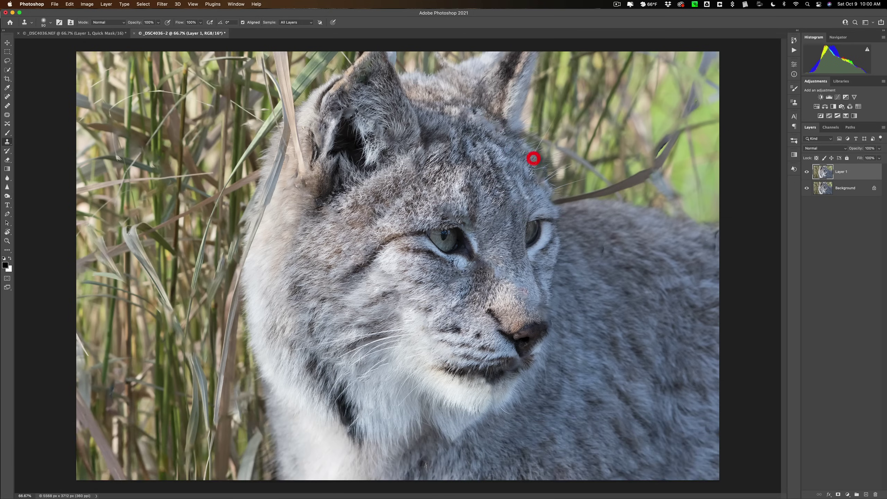
key(alt)
alt+click(528, 167)
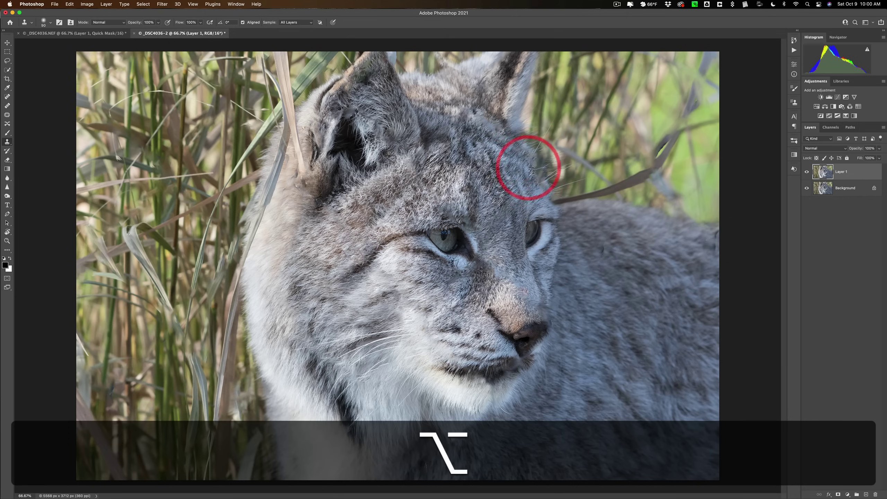
alt+click(525, 169)
click(534, 164)
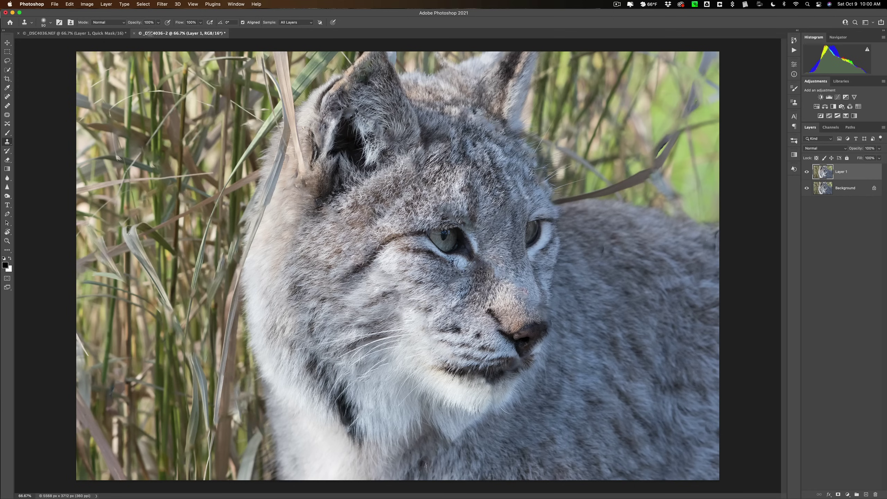
- Compare the retouched lynx with the fenced version in _DSC4036.NEF and return to _DSC4036-2
click(119, 33)
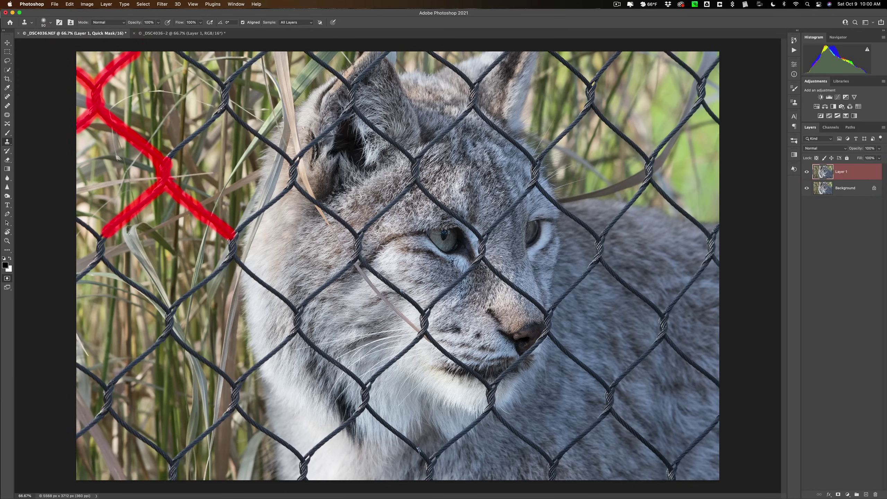
click(170, 33)
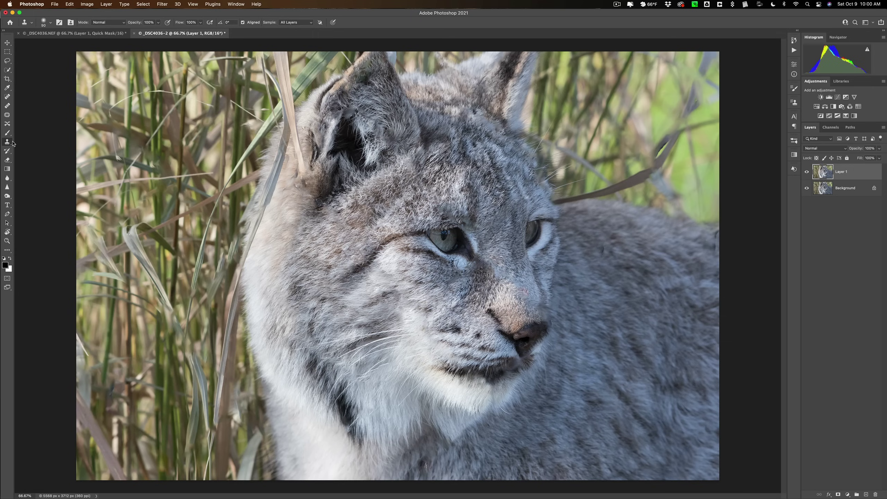
- Switch to the Healing Brush and sample clean fur on the forehead below the near ear
click(7, 106)
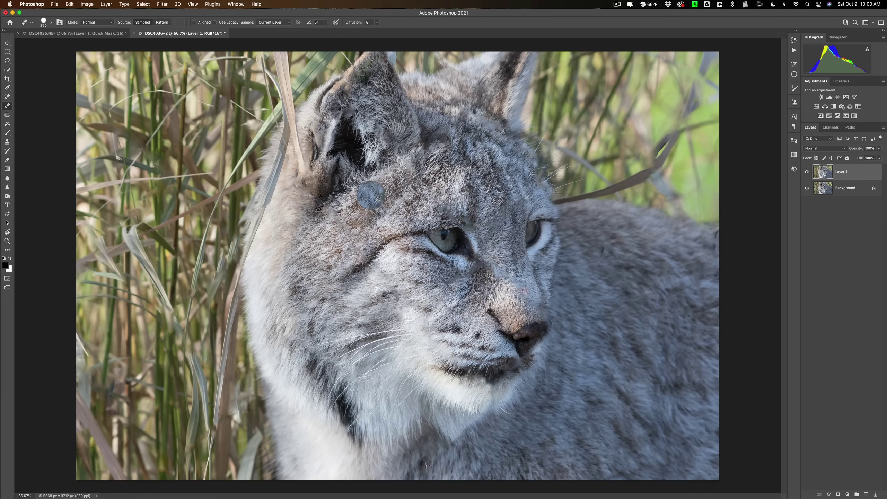
key(alt)
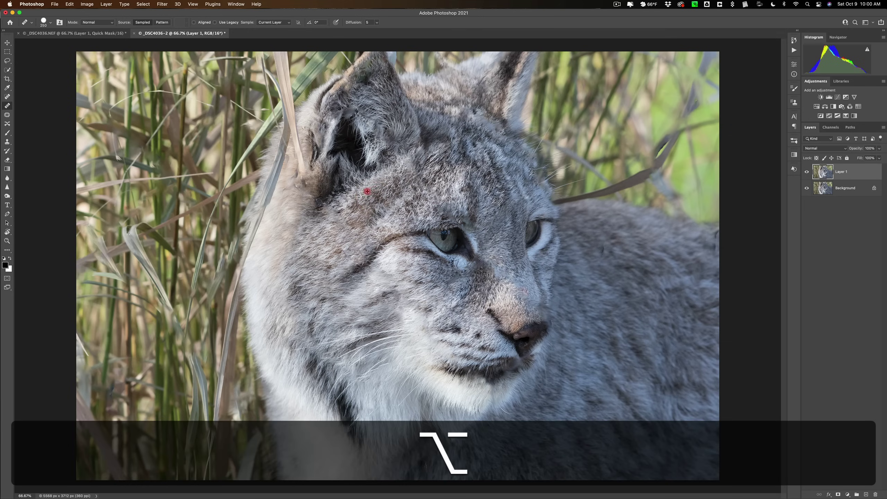
alt+click(367, 191)
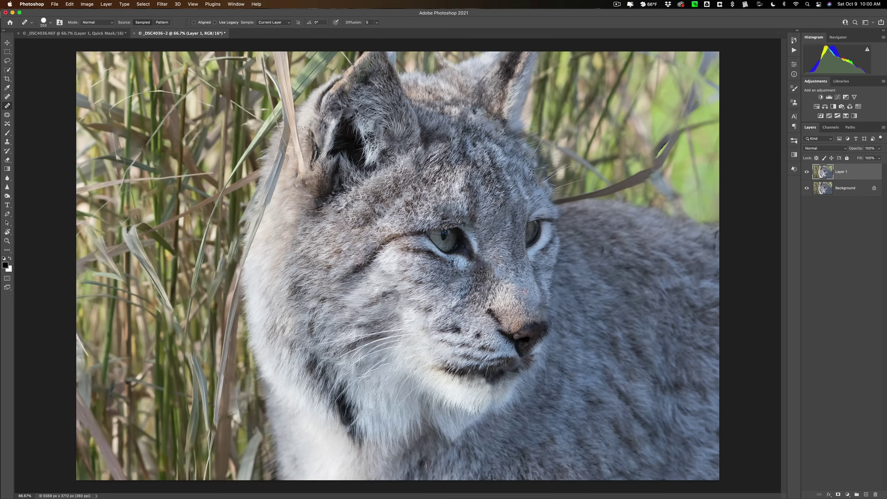
- Try a healing stamp on the fur below the near ear and undo it
click(356, 212)
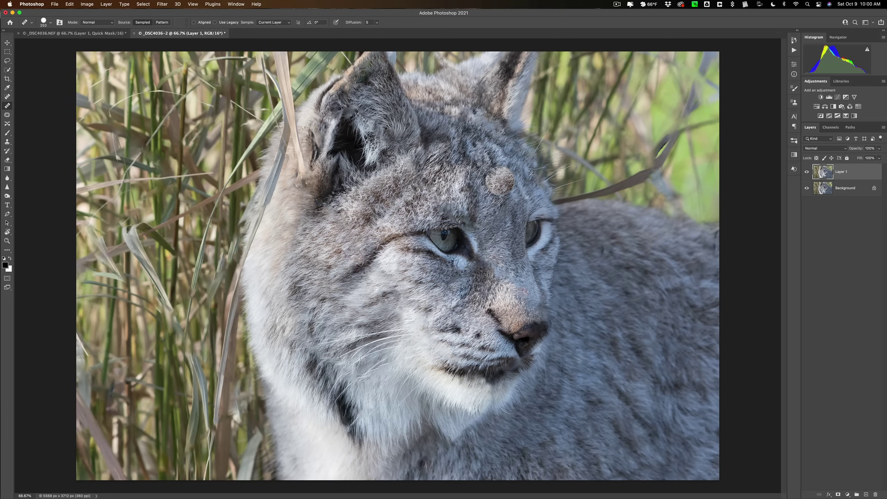
key(super+z)
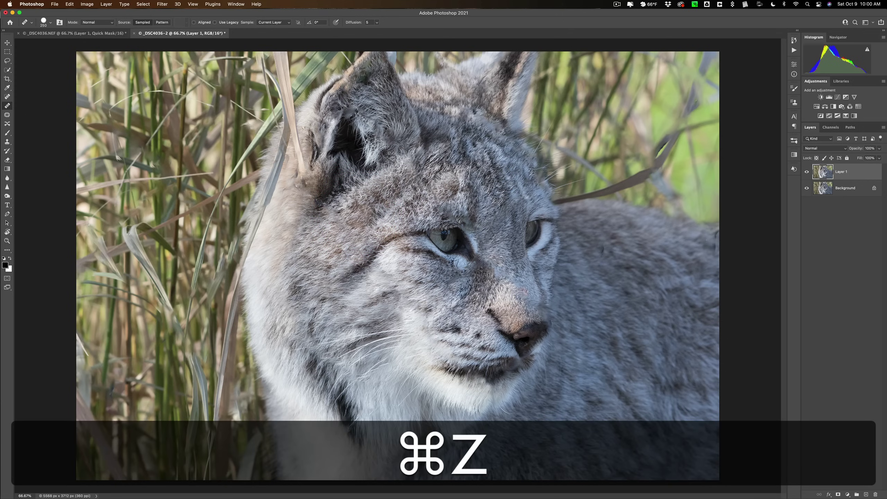
- Reduce the healing brush size to 90 px and set its hardness to 50%
key(bracketleft)
key(bracketleft)
key(bracketleft)
key(bracketleft)
key(bracketleft)
key(bracketleft)
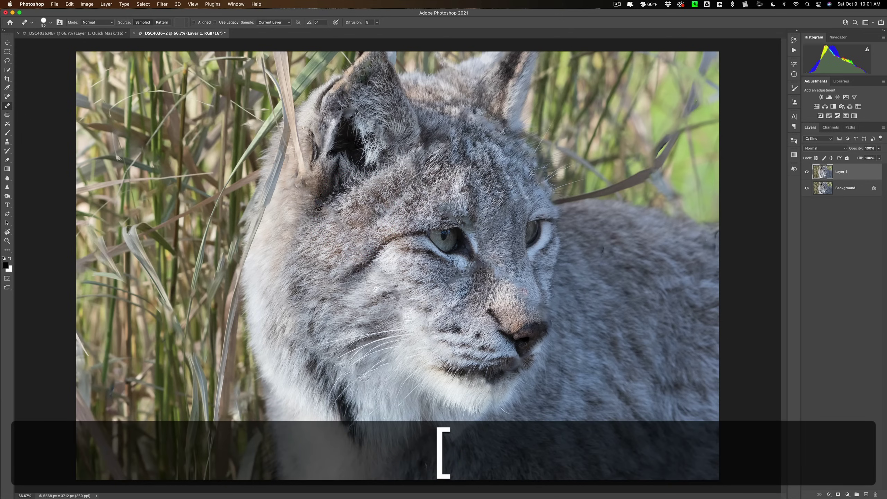
click(50, 23)
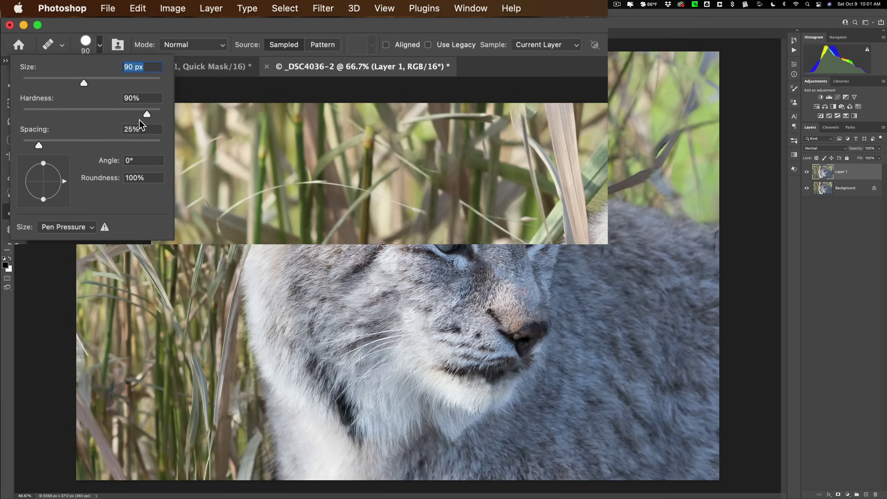
mouse_move(147, 116)
mouse_down()
mouse_move(14, 115)
mouse_move(86, 120)
mouse_up()
drag(88, 121, 91, 120)
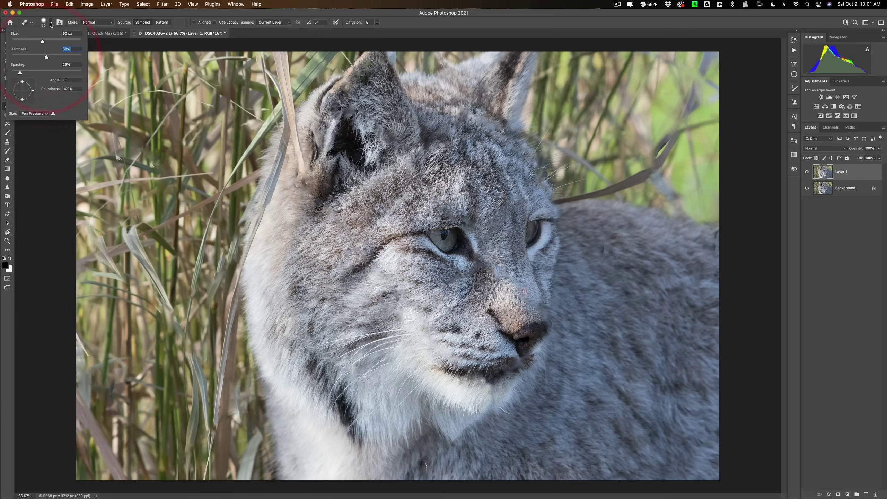
click(50, 23)
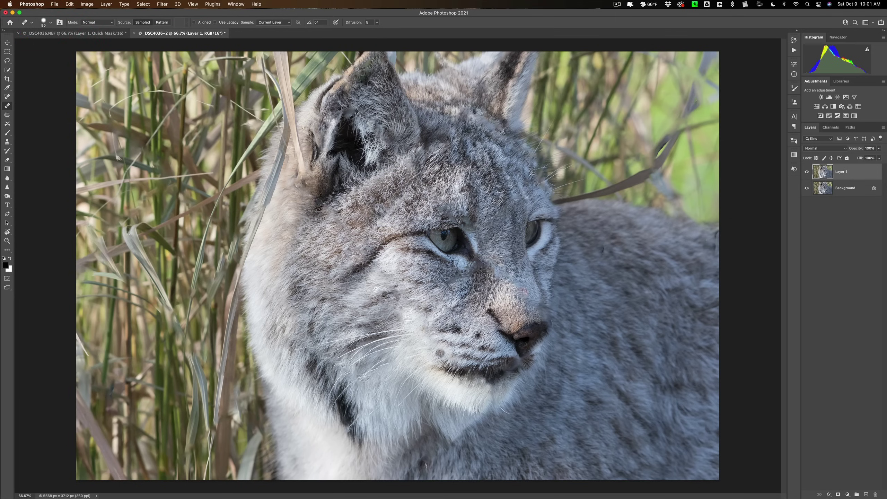
- Heal the spot on the muzzle and the forehead edge above the far eye, repeatedly sampling clean fur beside that edge
click(440, 354)
key(alt)
alt+click(526, 179)
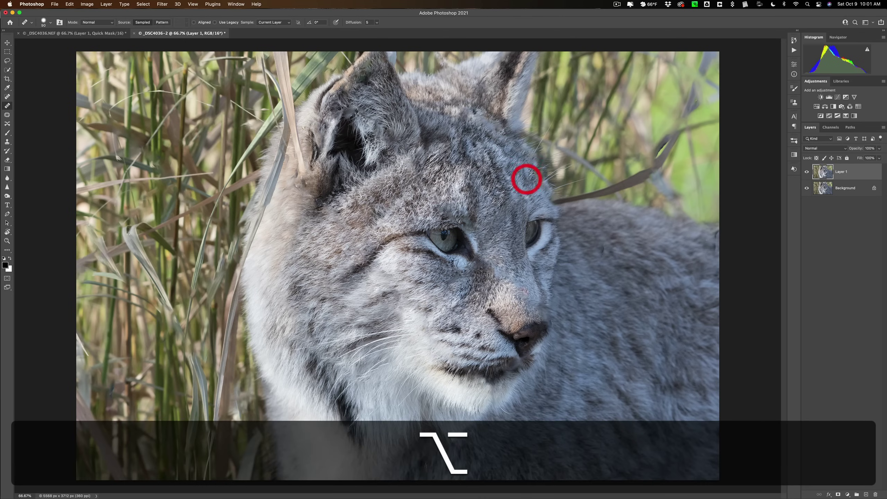
click(534, 179)
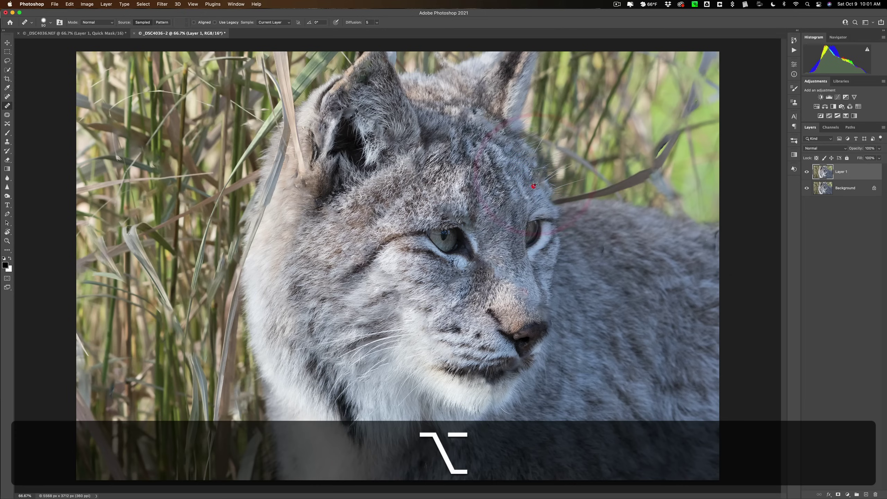
alt+click(526, 181)
alt+click(523, 181)
alt+click(524, 182)
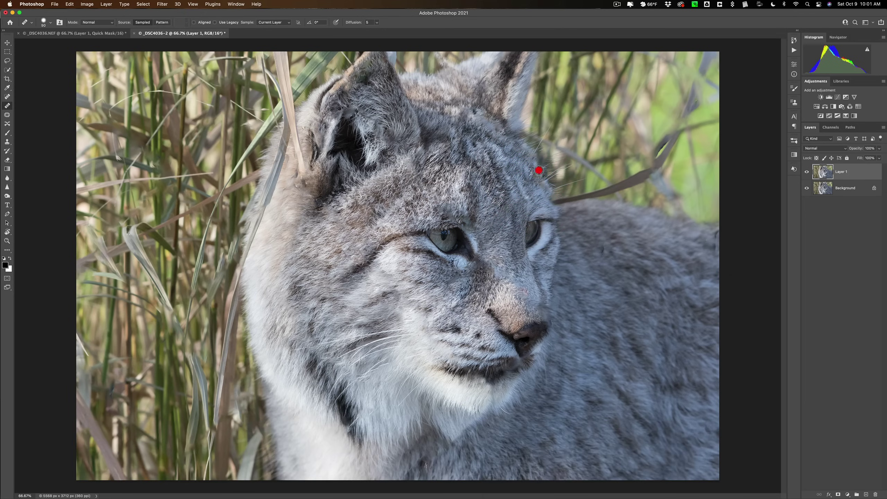
click(539, 170)
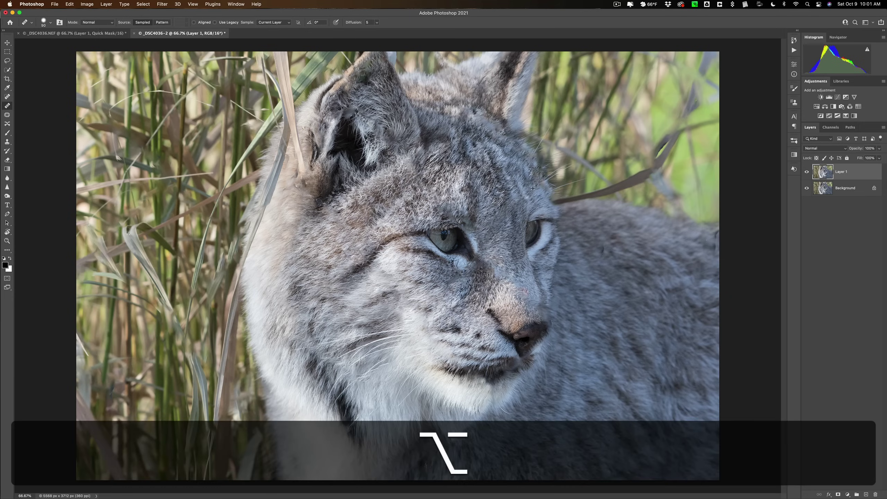
alt+click(532, 185)
alt+click(541, 175)
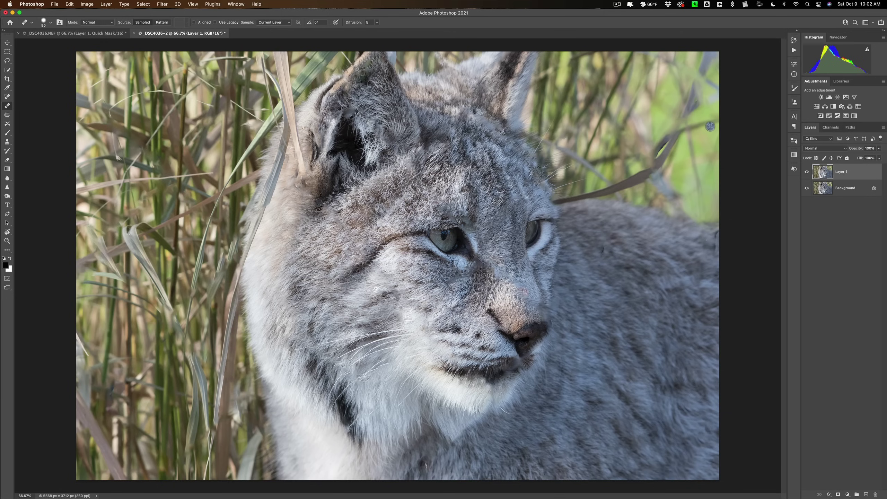
- Check the healed image against the original fenced photo in _DSC4036.NEF and return to _DSC4036-2
click(80, 33)
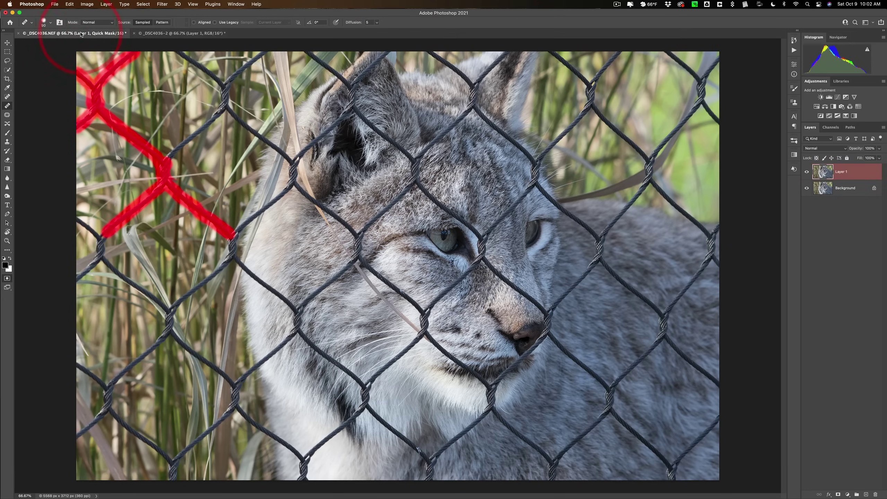
click(173, 34)
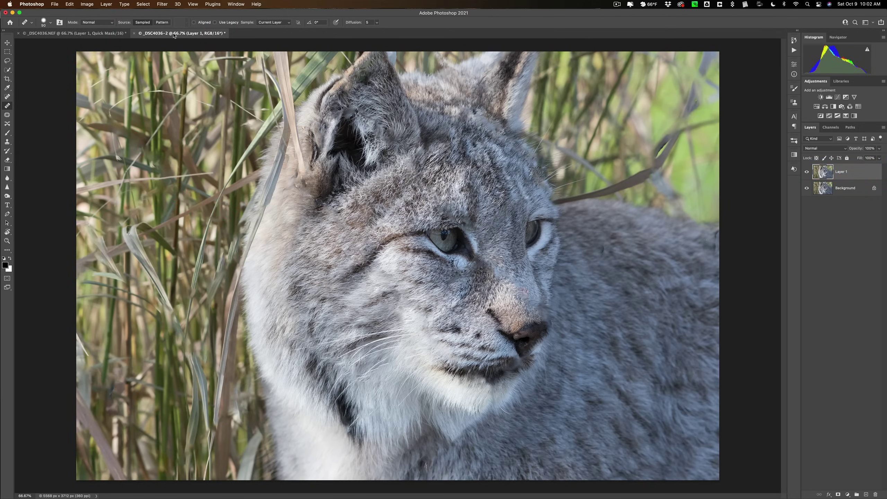